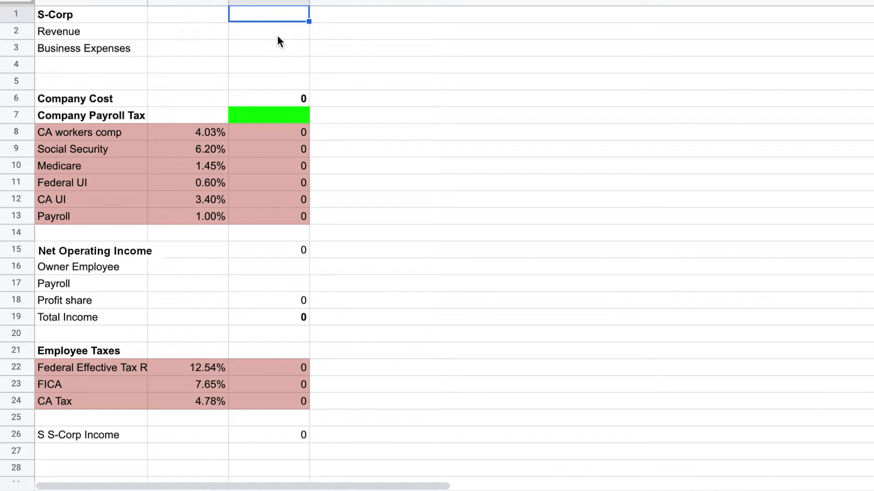
- Enter 120000 as the S-Corp revenue and 40000 as its business expenses
{"action": "left_click", "coordinate": [276, 35]}
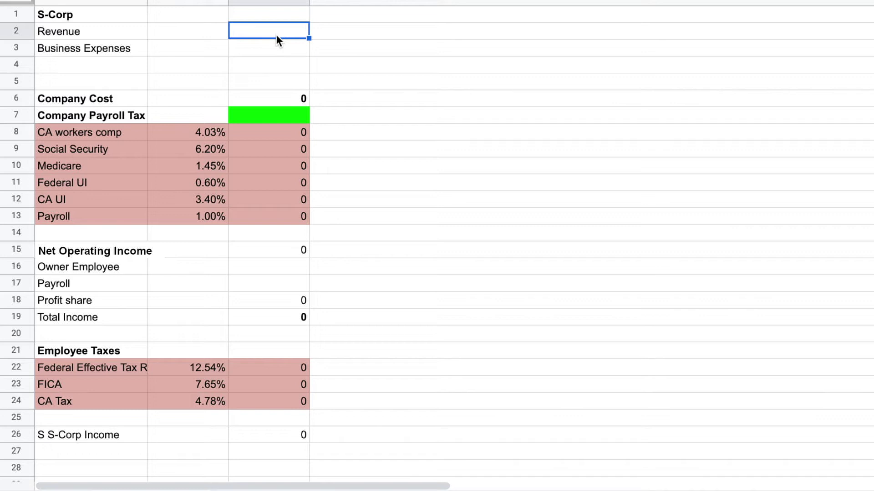
{"action": "type", "text": "120000"}
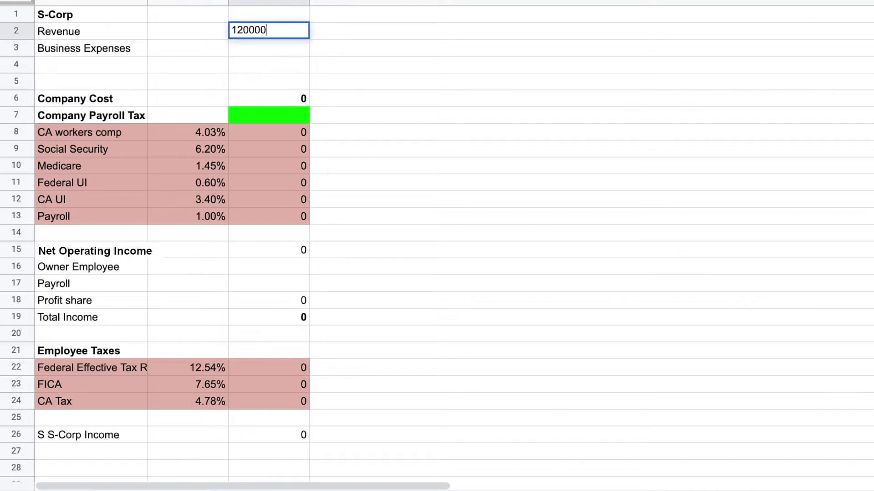
{"action": "key", "text": "Return"}
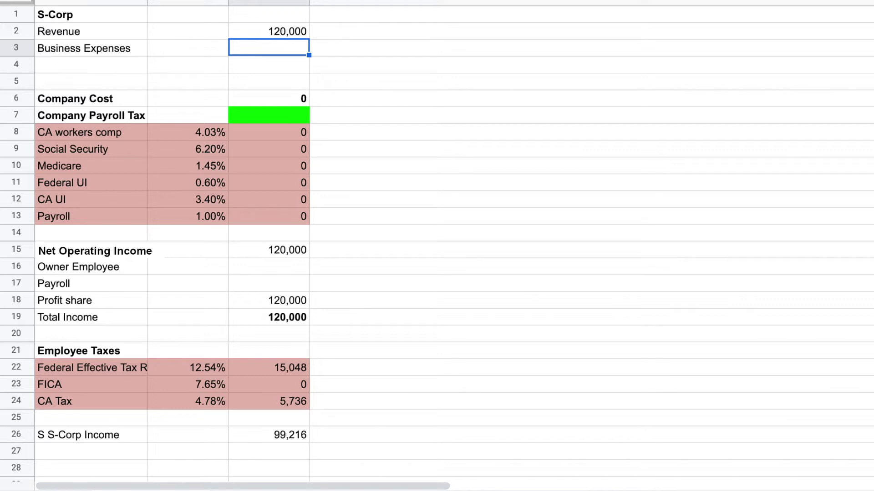
{"action": "key", "text": "Return"}
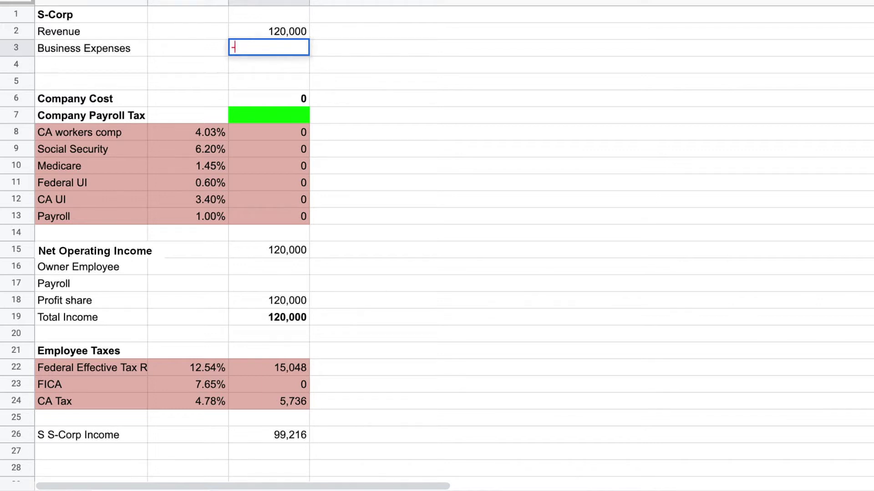
{"action": "type", "text": "40000"}
{"action": "key", "text": "Return"}
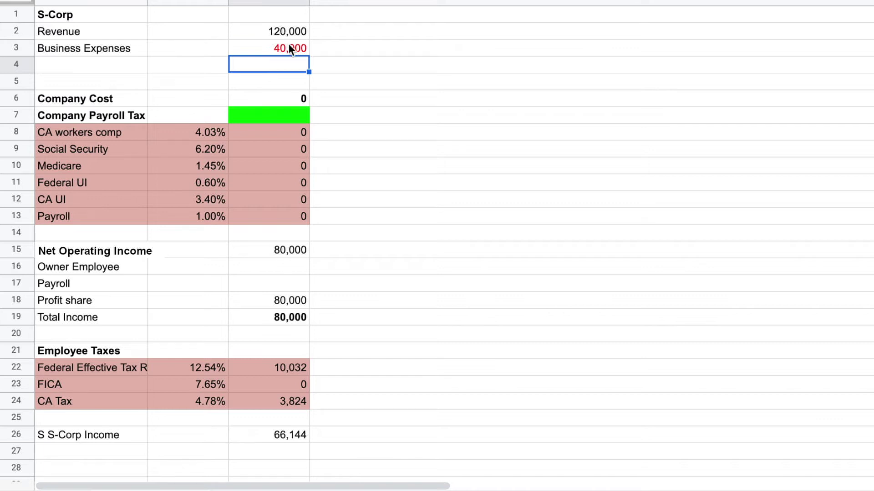
- Enter 40000 in the green Company Payroll Tax cell of the S-Corp column
{"action": "key", "text": "Down"}
{"action": "key", "text": "Down"}
{"action": "key", "text": "Down"}
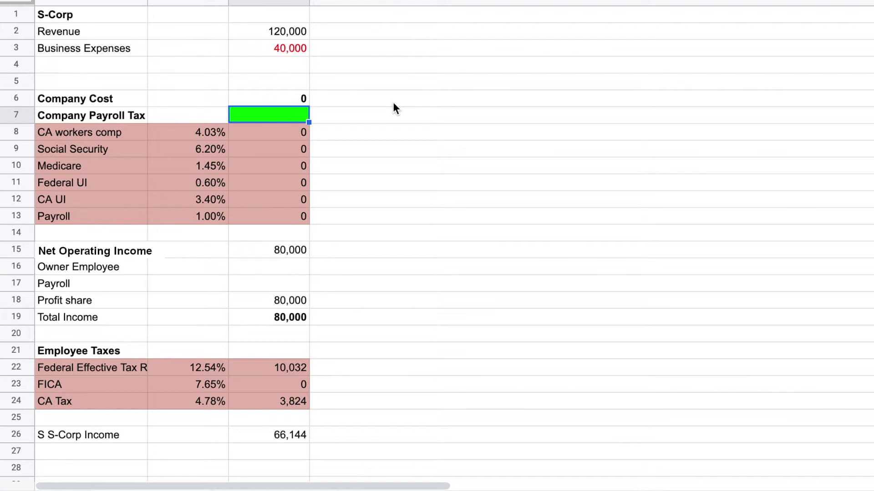
{"action": "type", "text": "4000"}
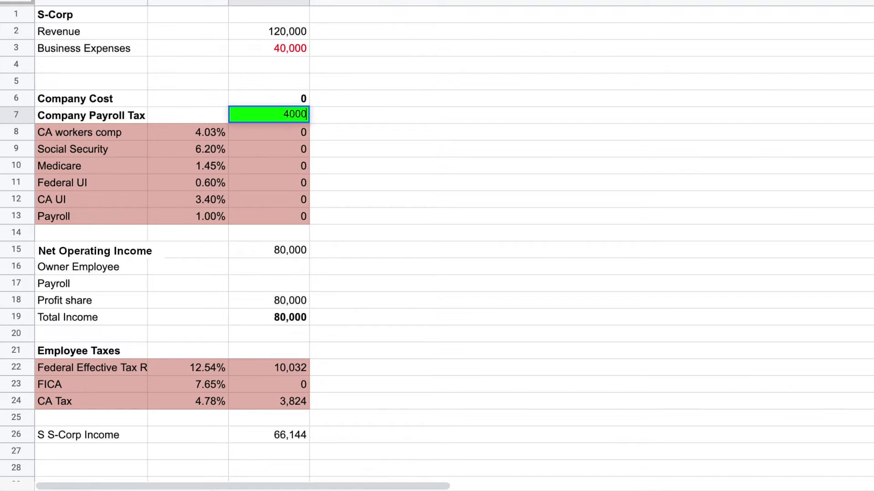
{"action": "type", "text": "0"}
{"action": "key", "text": "Return"}
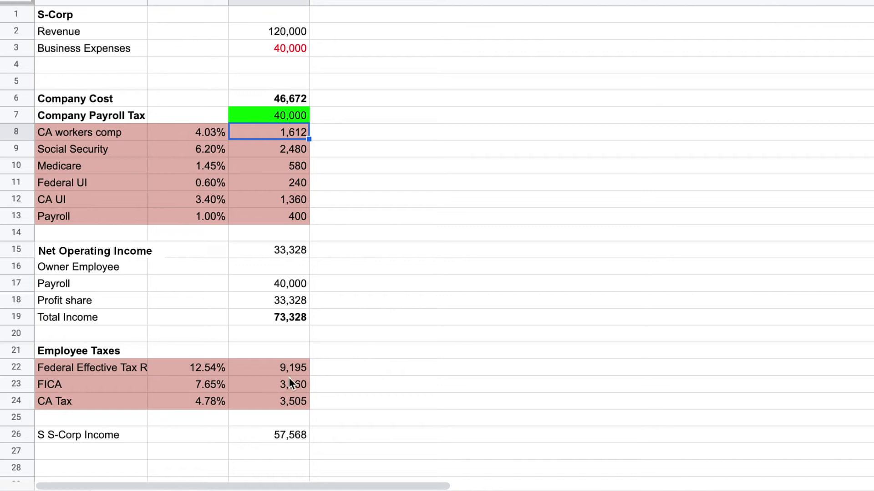
- Examine the S-Corp formulas for profit share, FICA, federal effective tax and CA tax, leaving each one unedited
{"action": "double_click", "coordinate": [296, 299]}
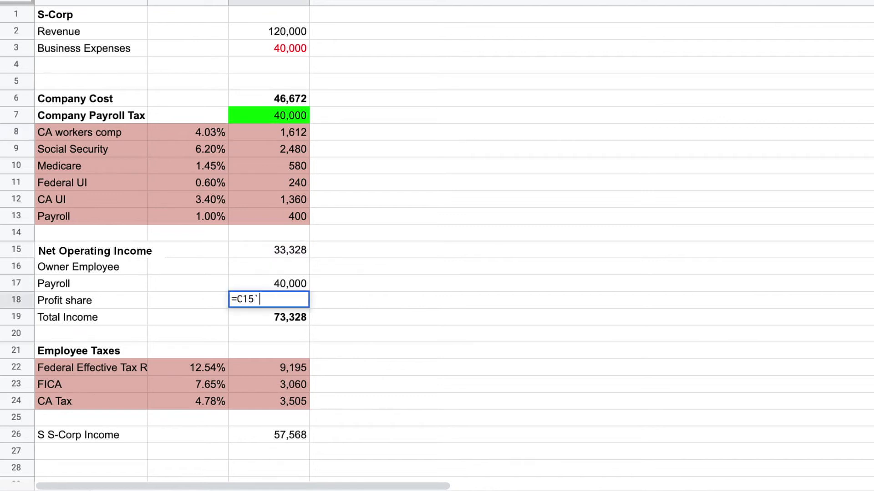
{"action": "key", "text": "Escape"}
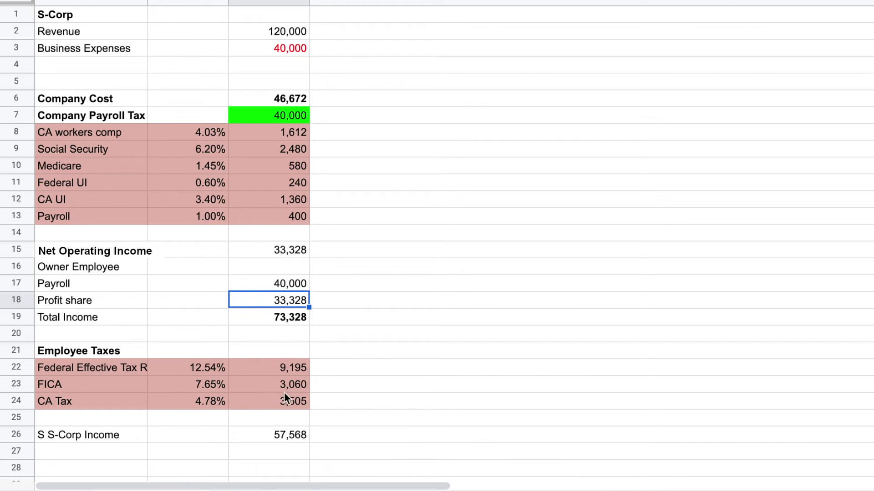
{"action": "double_click", "coordinate": [301, 390]}
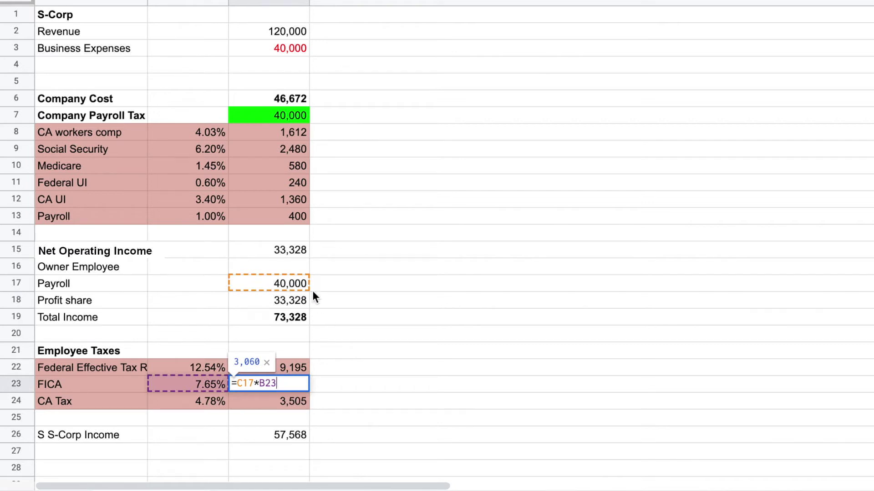
{"action": "key", "text": "Escape"}
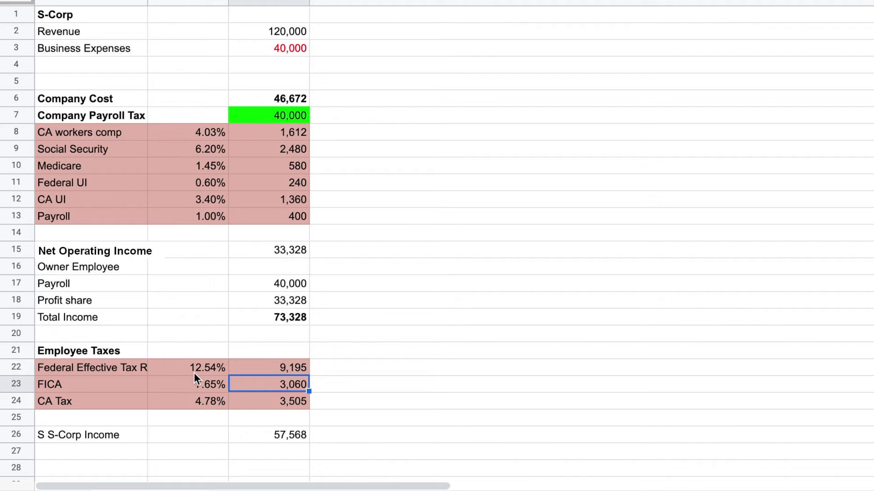
{"action": "double_click", "coordinate": [278, 366]}
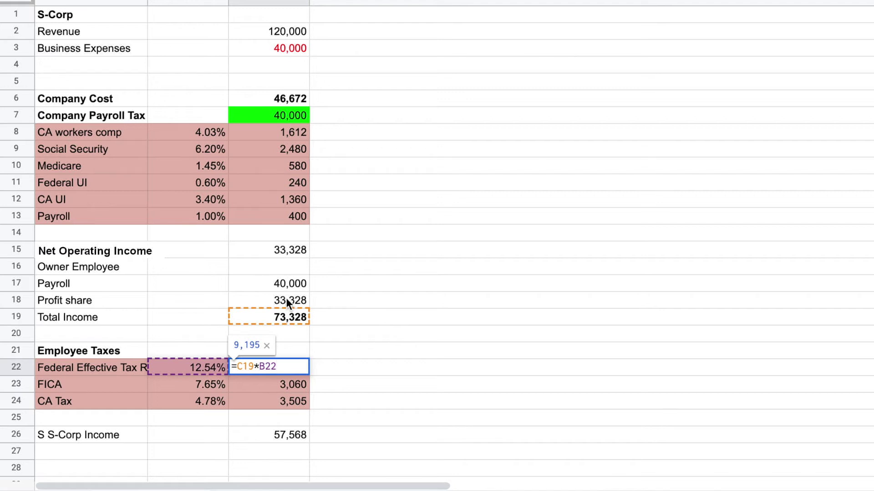
{"action": "key", "text": "Escape"}
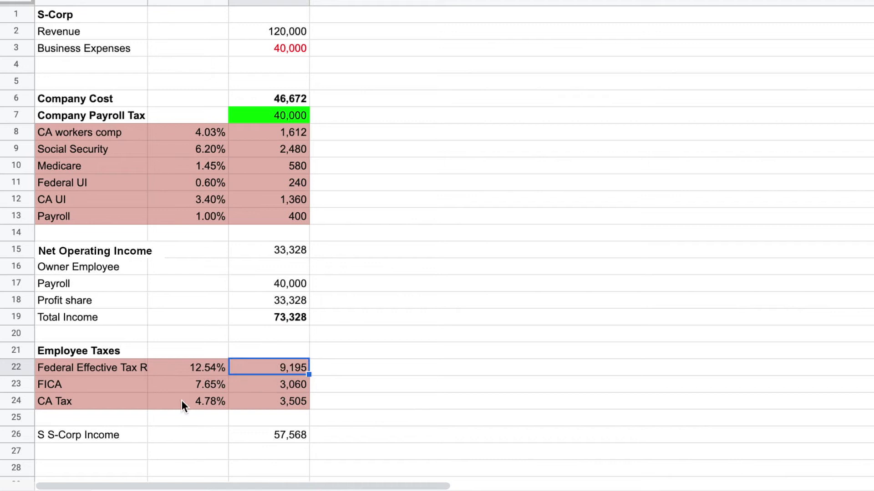
{"action": "left_click", "coordinate": [198, 403]}
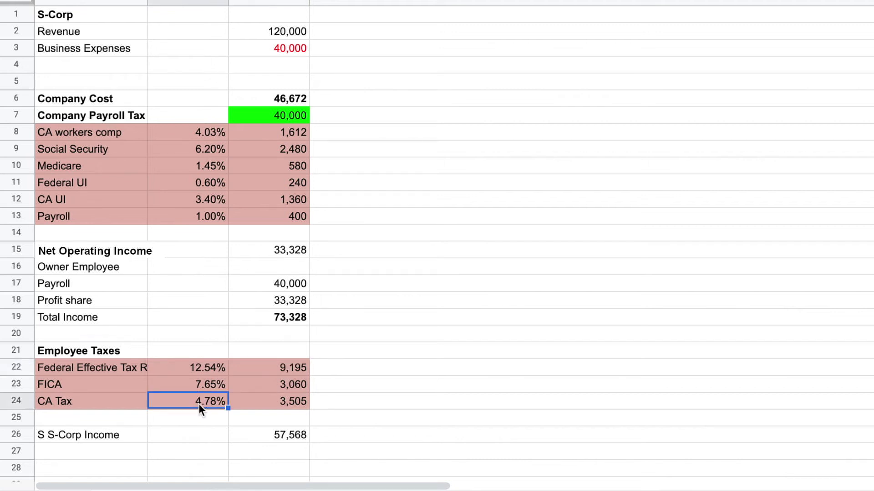
{"action": "double_click", "coordinate": [281, 406]}
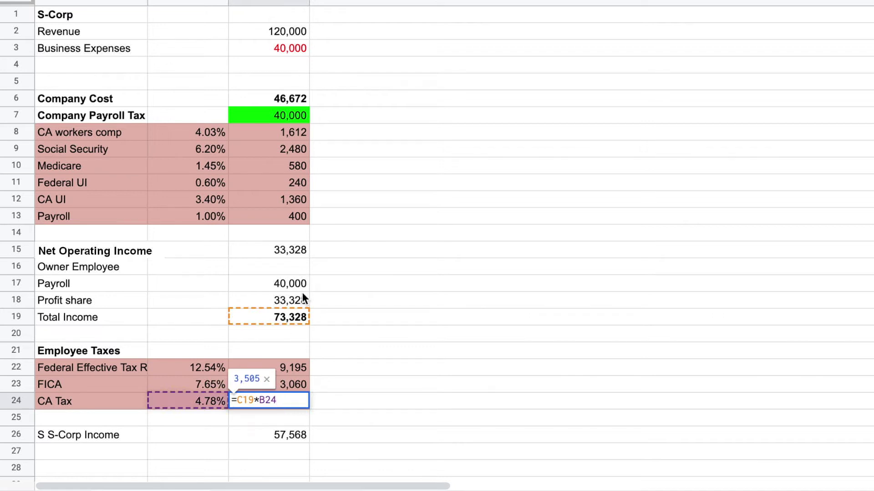
{"action": "key", "text": "Escape"}
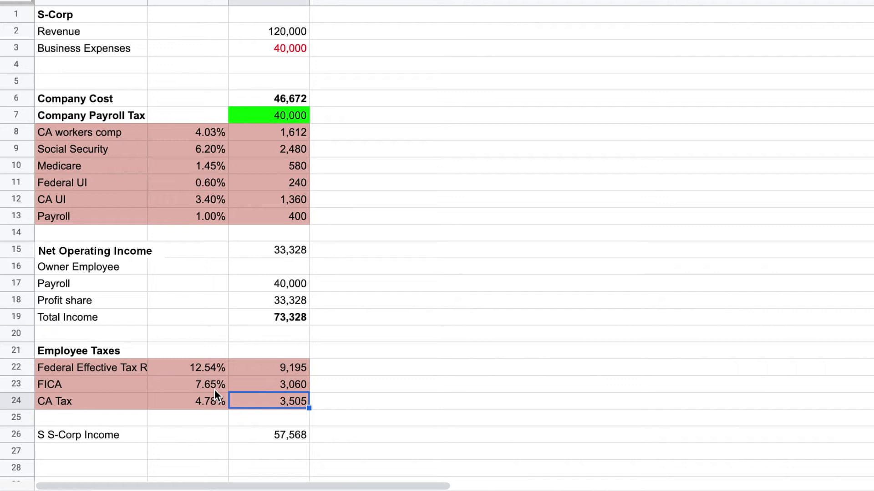
{"action": "left_click", "coordinate": [299, 300]}
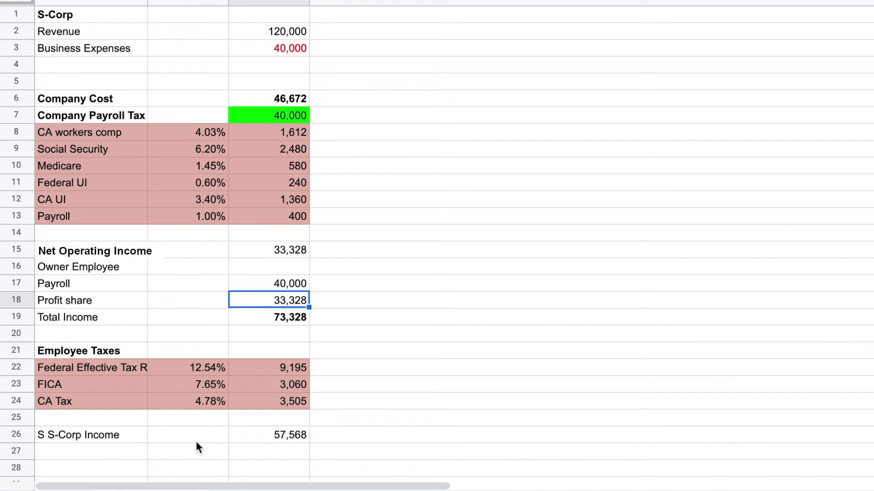
{"action": "left_click", "coordinate": [280, 435]}
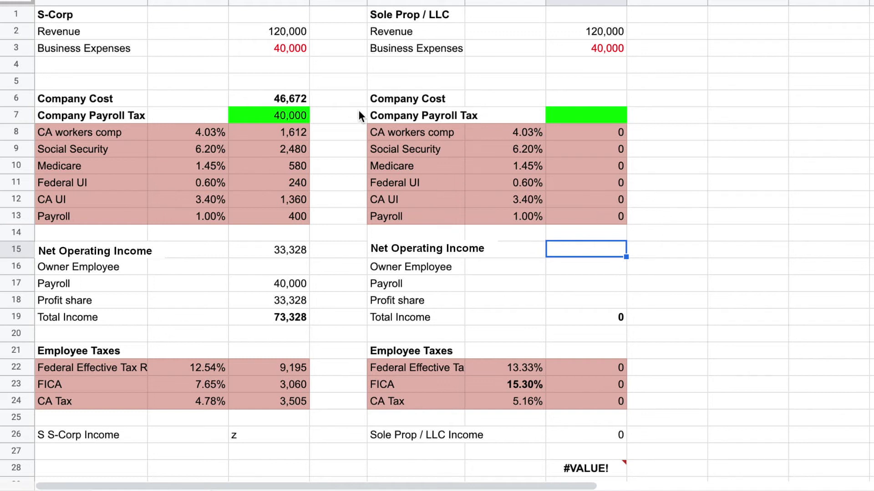
{"action": "left_click_drag", "start_coordinate": [703, 246], "coordinate": [369, 115]}
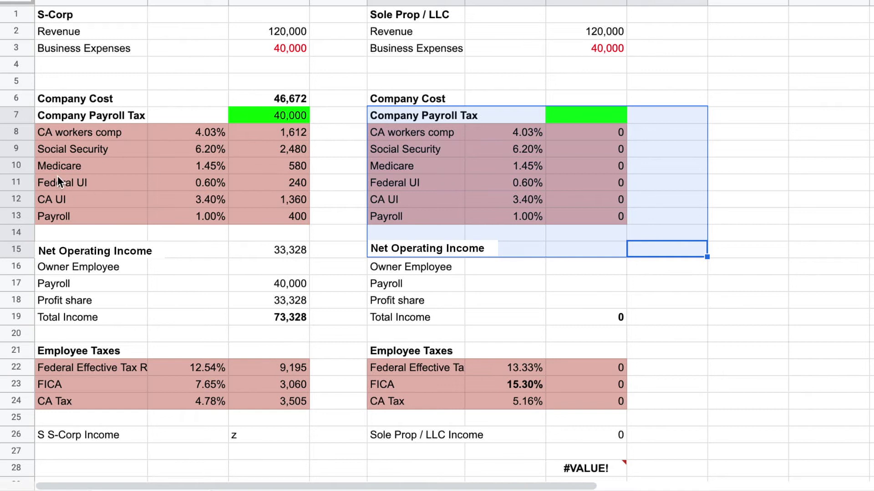
{"action": "left_click", "coordinate": [817, 282]}
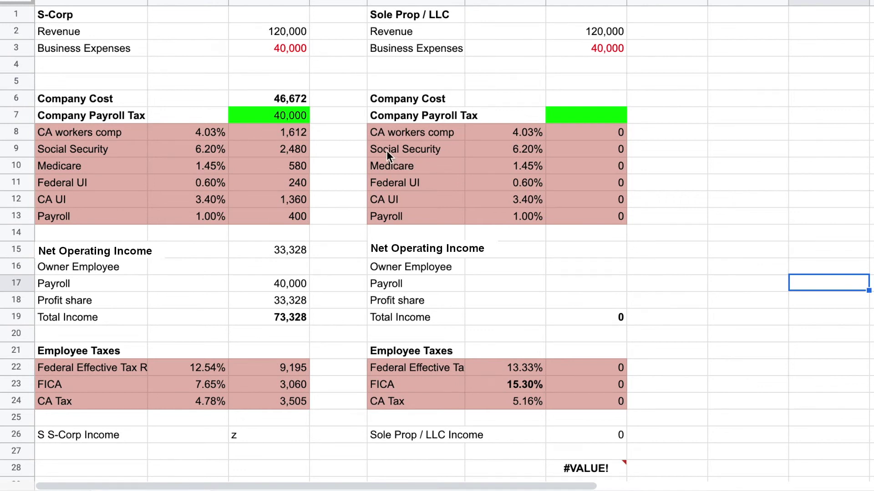
- Enter 80000 for both Owner Employee and Profit share in the Sole Prop / LLC section
{"action": "left_click", "coordinate": [585, 265]}
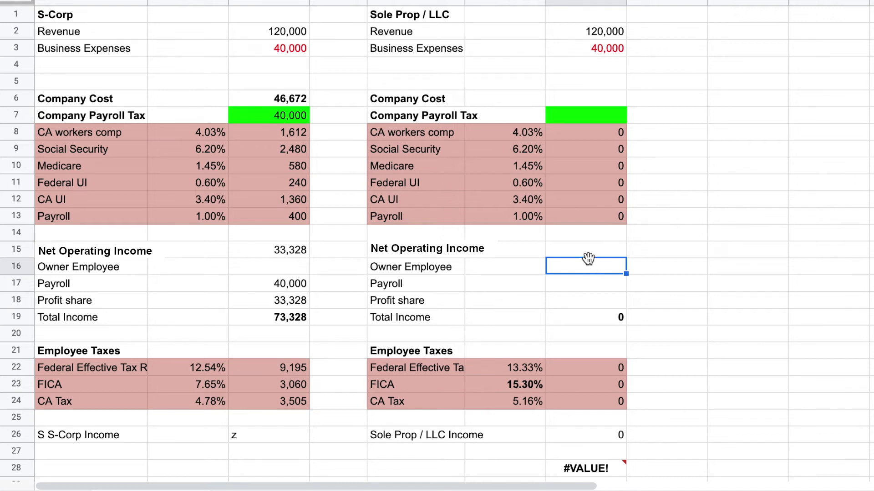
{"action": "type", "text": "80000"}
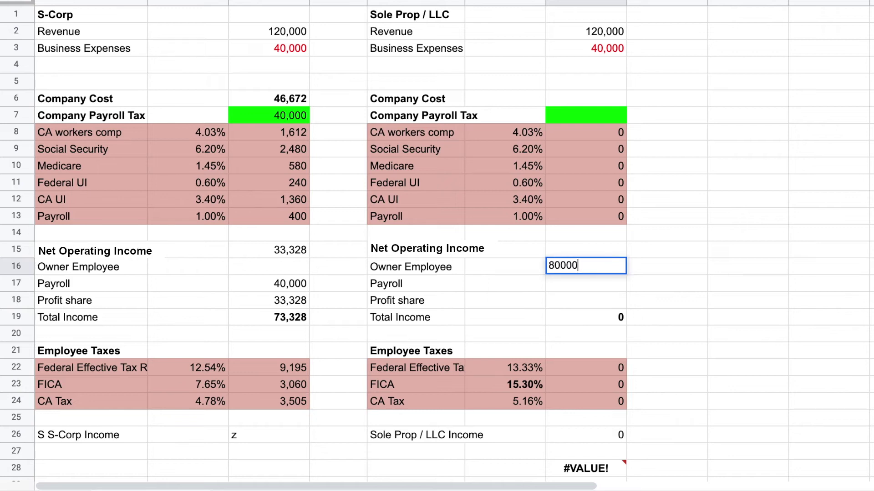
{"action": "key", "text": "Return"}
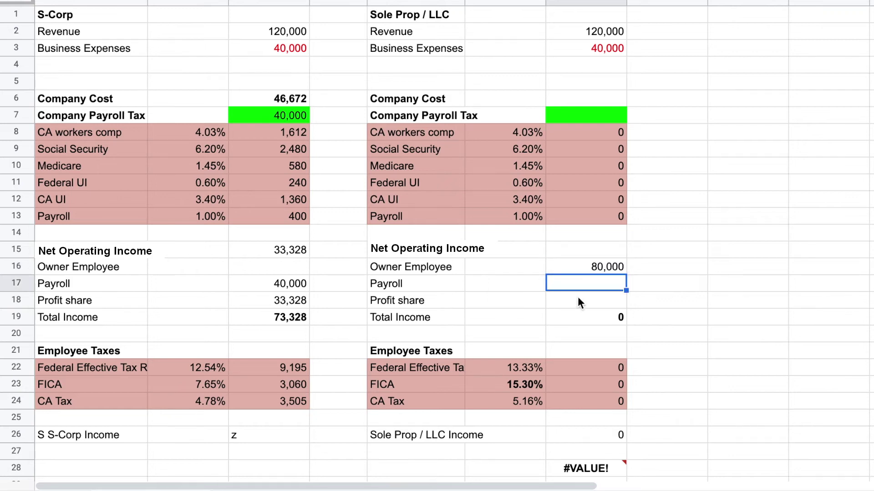
{"action": "left_click", "coordinate": [598, 303]}
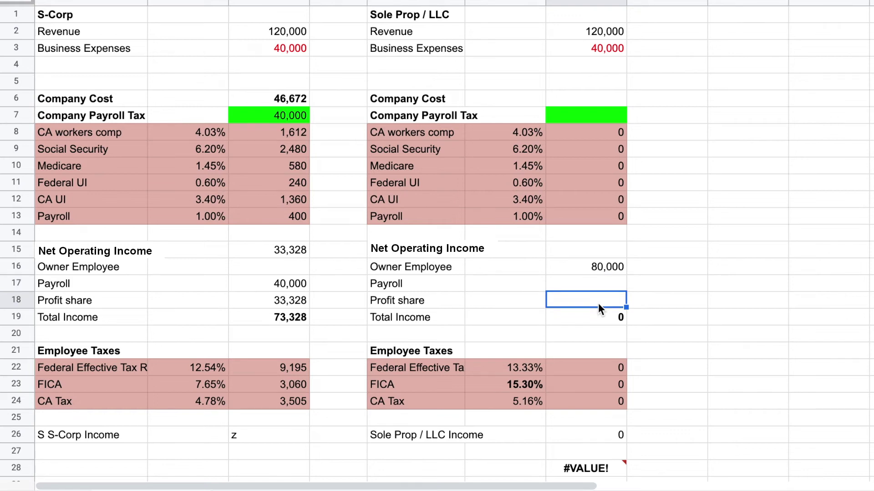
{"action": "type", "text": "80,00"}
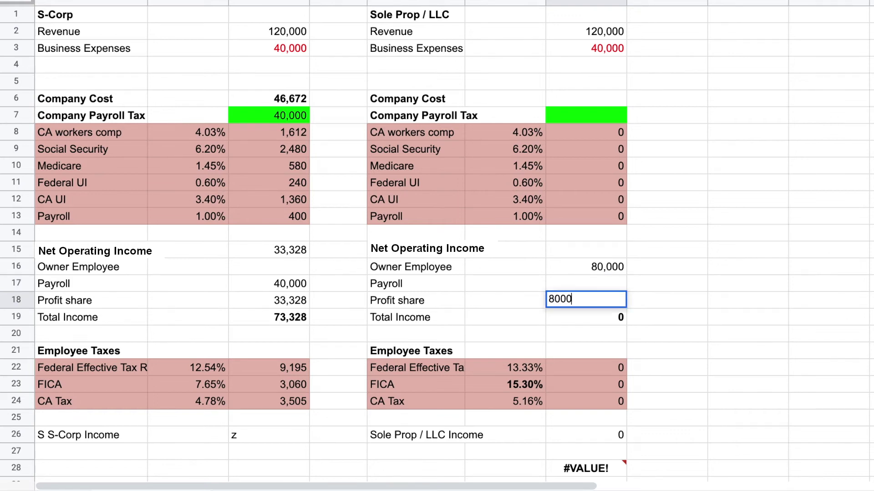
{"action": "type", "text": "0"}
{"action": "key", "text": "Return"}
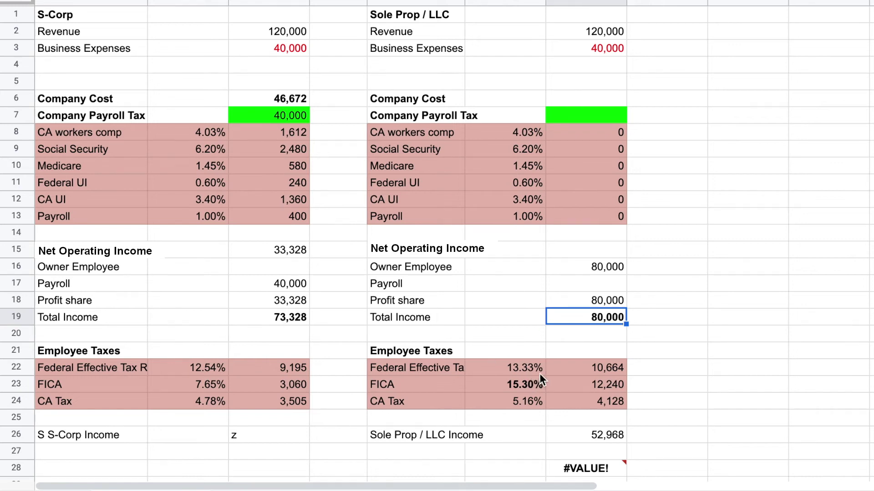
- Clear the contents of the cell showing the #VALUE! error in row 28 beneath the Sole Prop / LLC income
{"action": "key", "text": "Down"}
{"action": "key", "text": "Down"}
{"action": "key", "text": "Down"}
{"action": "key", "text": "Down"}
{"action": "key", "text": "Down"}
{"action": "key", "text": "Down"}
{"action": "key", "text": "Down"}
{"action": "key", "text": "Down"}
{"action": "key", "text": "Down"}
{"action": "key", "text": "Delete"}
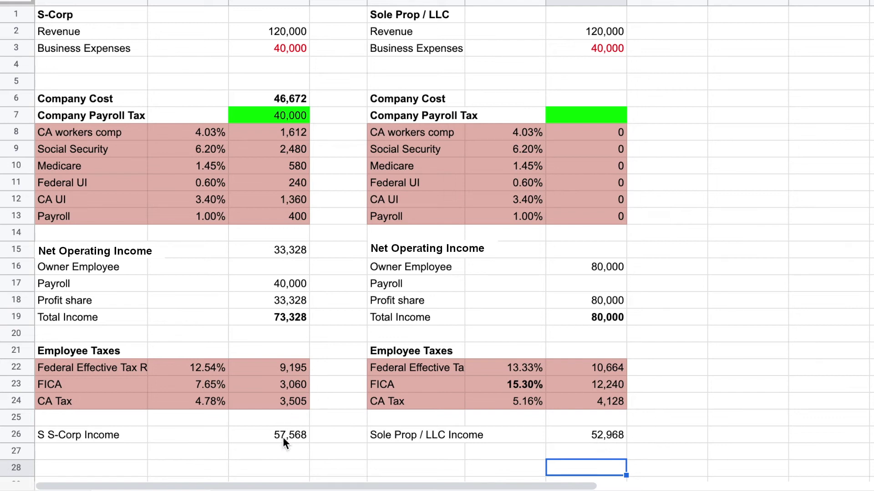
- Enter a formula in G28 that subtracts the Sole Prop / LLC income (G26) from the S-Corp income (C26)
{"action": "type", "text": "="}
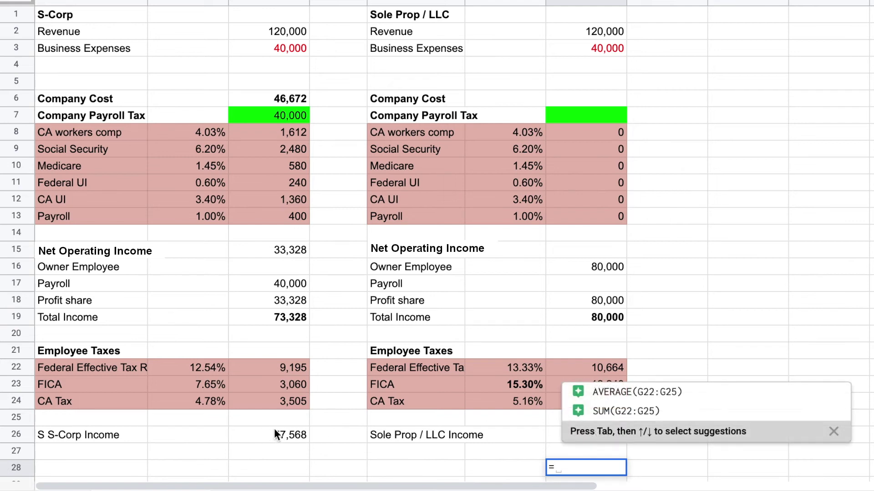
{"action": "left_click", "coordinate": [274, 434]}
{"action": "type", "text": "-"}
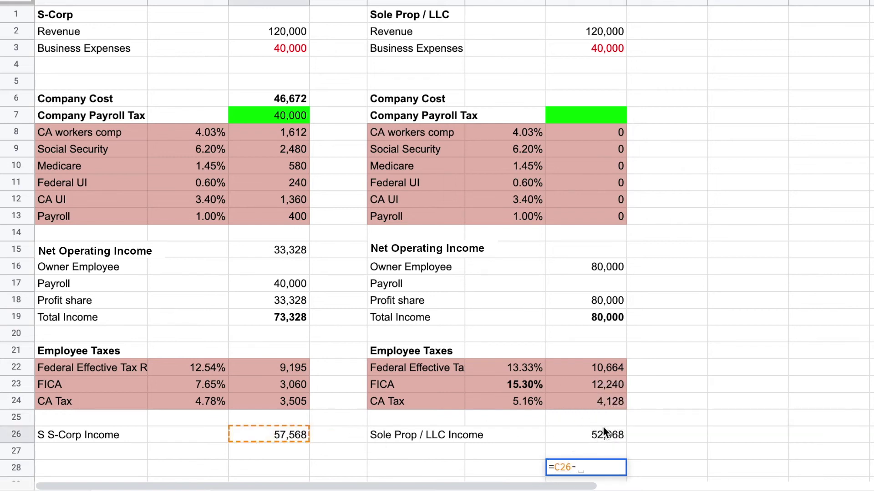
{"action": "left_click", "coordinate": [605, 424]}
{"action": "key", "text": "BackSpace"}
{"action": "key", "text": "BackSpace"}
{"action": "key", "text": "BackSpace"}
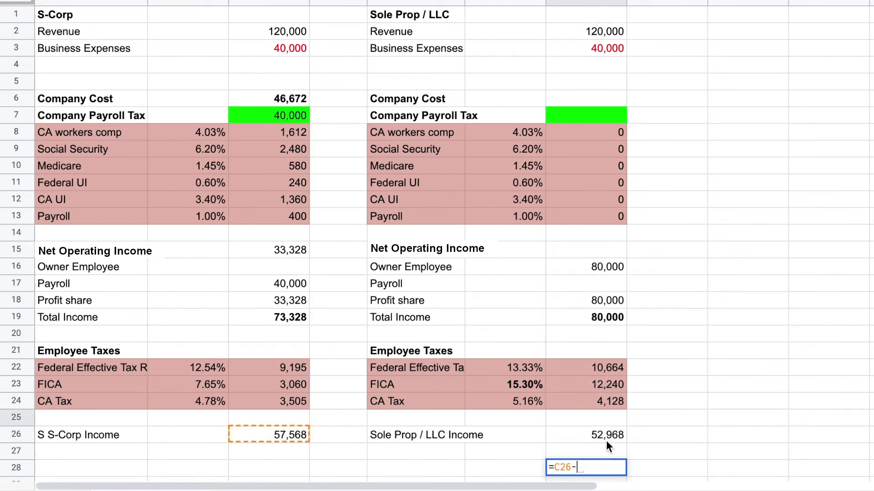
{"action": "left_click", "coordinate": [605, 433]}
{"action": "key", "text": "Return"}
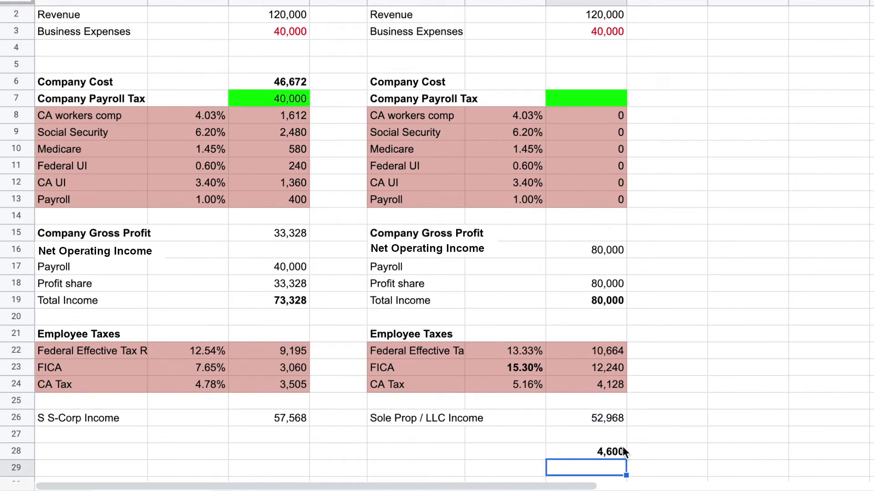
- Examine the income difference in row 28 of the comparison based on 160,000 revenue
{"action": "scroll", "coordinate": [257, 227], "scroll_direction": "up", "scroll_amount": 1}
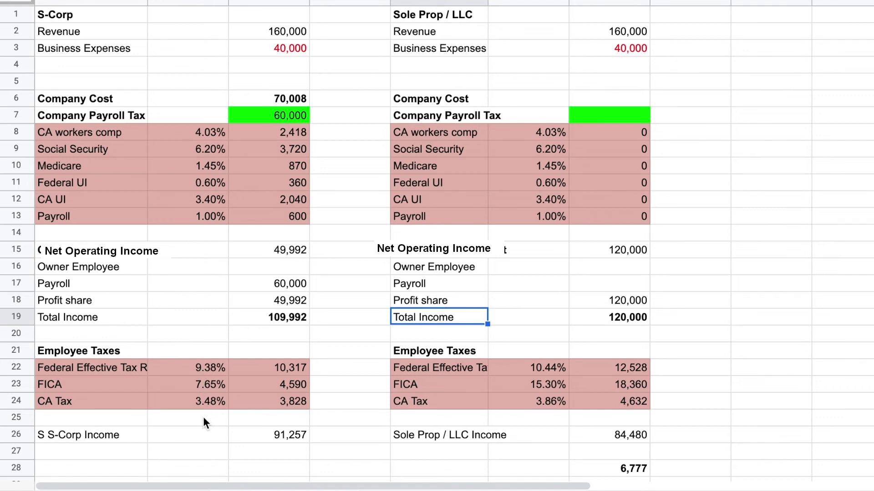
{"action": "scroll", "coordinate": [204, 423], "scroll_direction": "down", "scroll_amount": 1}
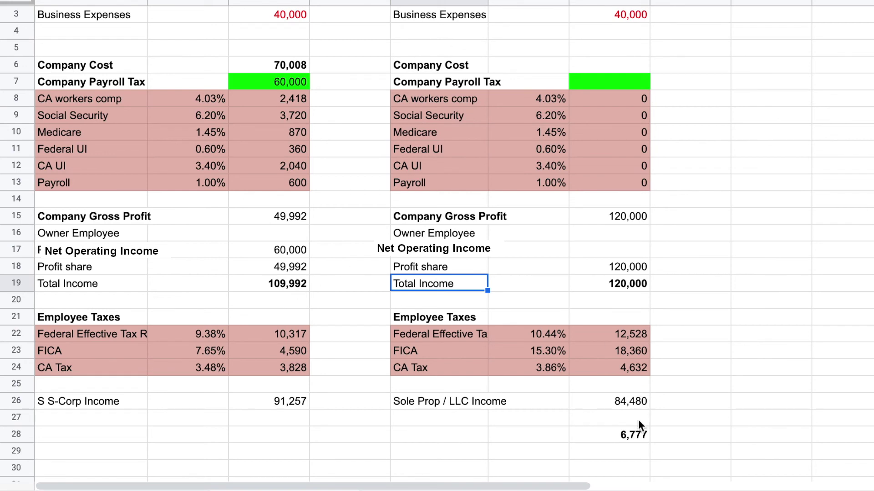
{"action": "left_click", "coordinate": [635, 436]}
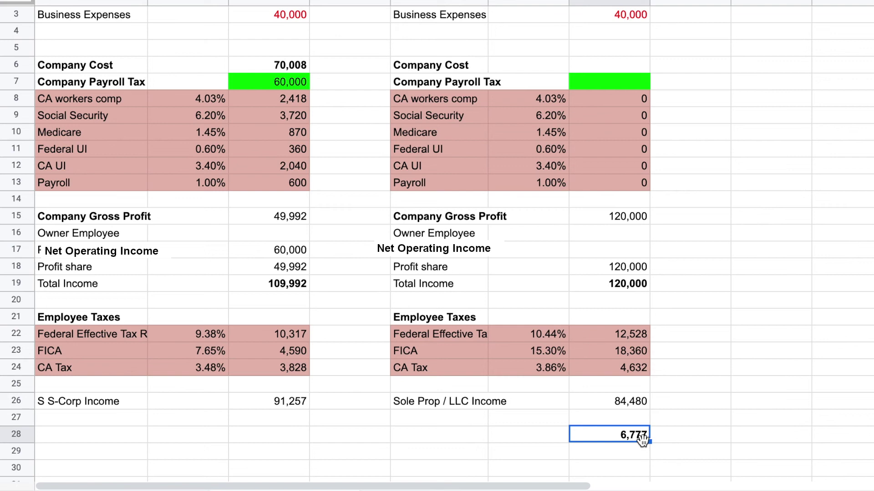
{"action": "left_click", "coordinate": [630, 453]}
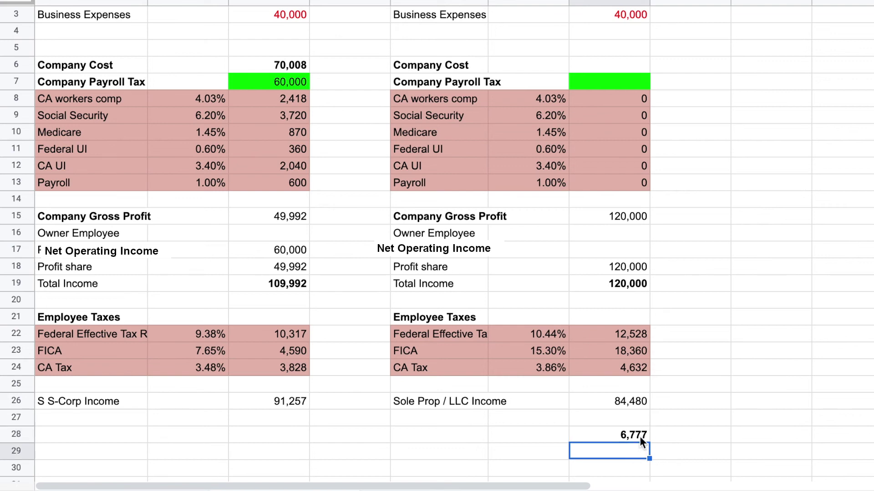
{"action": "left_click", "coordinate": [640, 436]}
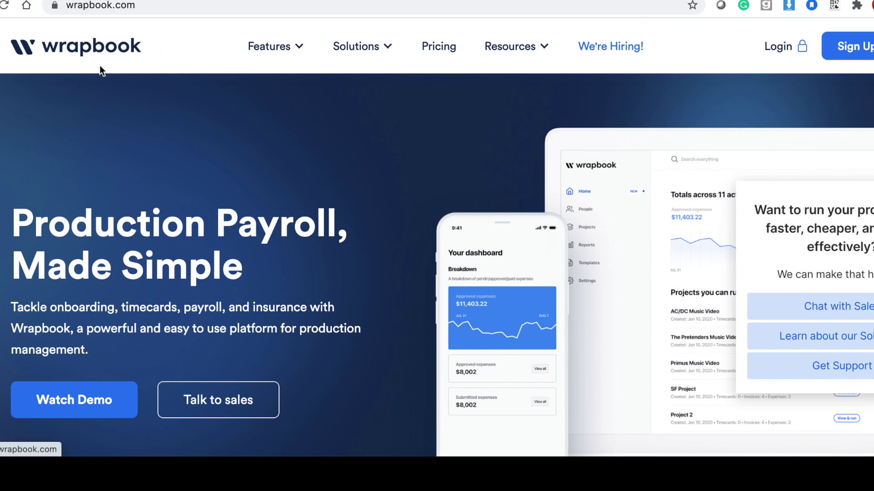
- Open Wrapbook's Payroll Estimator and calculate the labor costs for total wages of 40,000 in California
{"action": "mouse_move", "coordinate": [492, 58]}
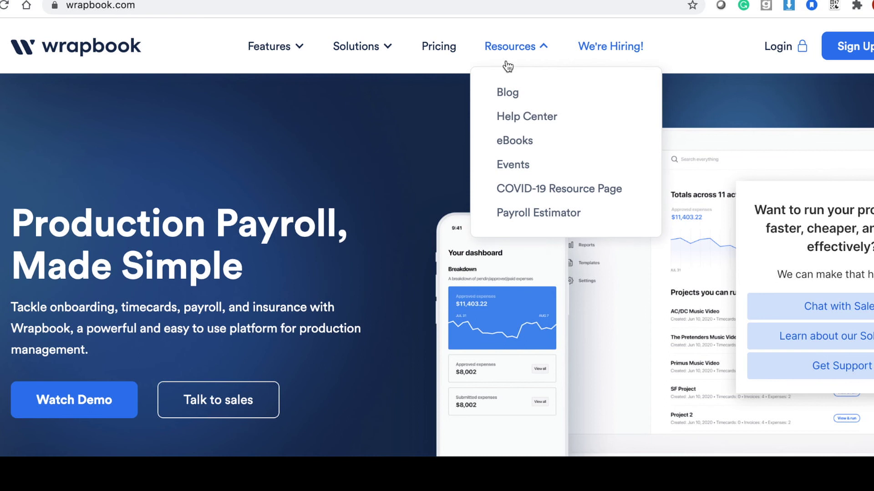
{"action": "left_click", "coordinate": [536, 222]}
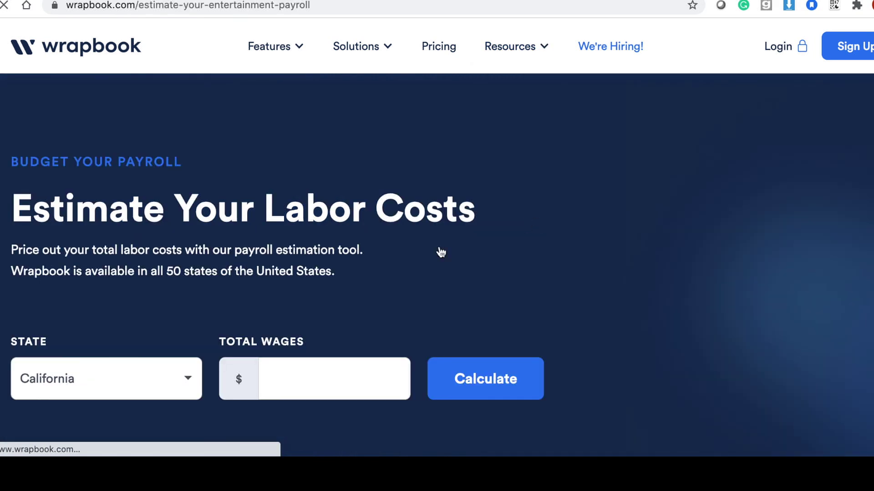
{"action": "scroll", "coordinate": [286, 311], "scroll_direction": "down", "scroll_amount": 2}
{"action": "left_click", "coordinate": [288, 283]}
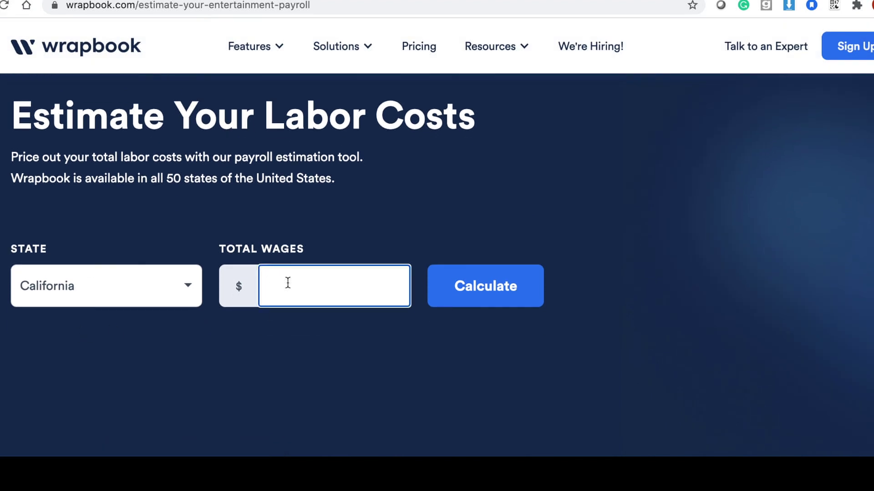
{"action": "type", "text": "400000"}
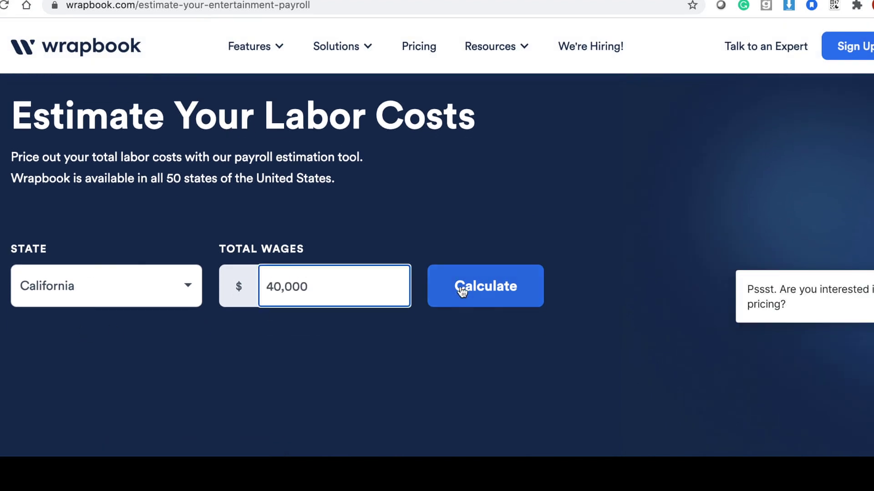
{"action": "left_click", "coordinate": [458, 287]}
- Examine the rate and amount of each payroll cost in the estimate, including the workers' compensation rate and platform fee
{"action": "scroll", "coordinate": [549, 176], "scroll_direction": "down", "scroll_amount": 3}
{"action": "scroll", "coordinate": [550, 176], "scroll_direction": "down", "scroll_amount": 5}
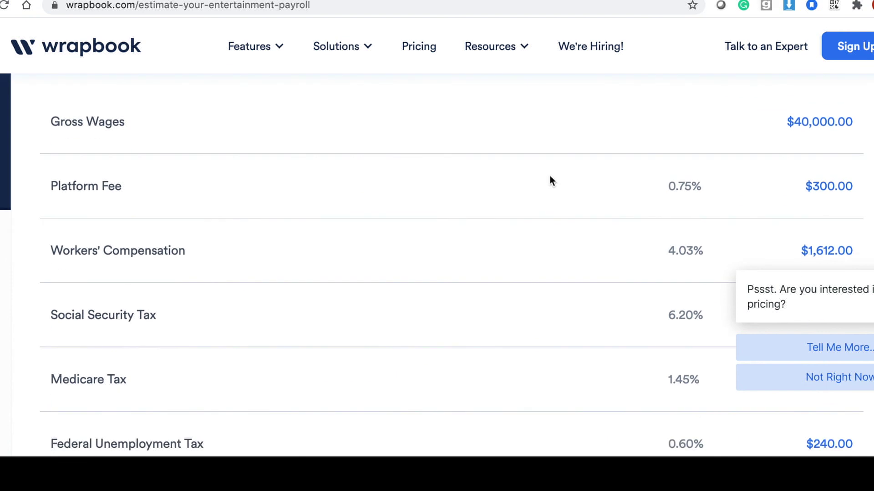
{"action": "scroll", "coordinate": [550, 178], "scroll_direction": "up", "scroll_amount": 1}
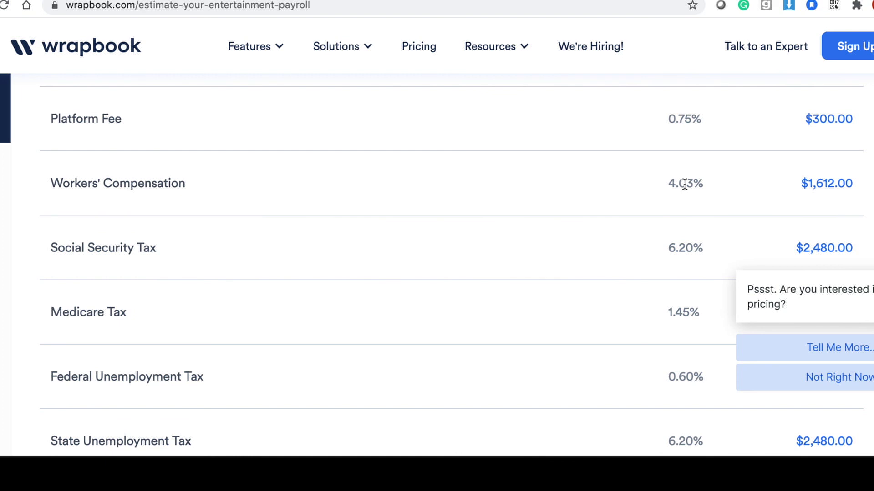
{"action": "left_click_drag", "start_coordinate": [704, 184], "coordinate": [651, 191]}
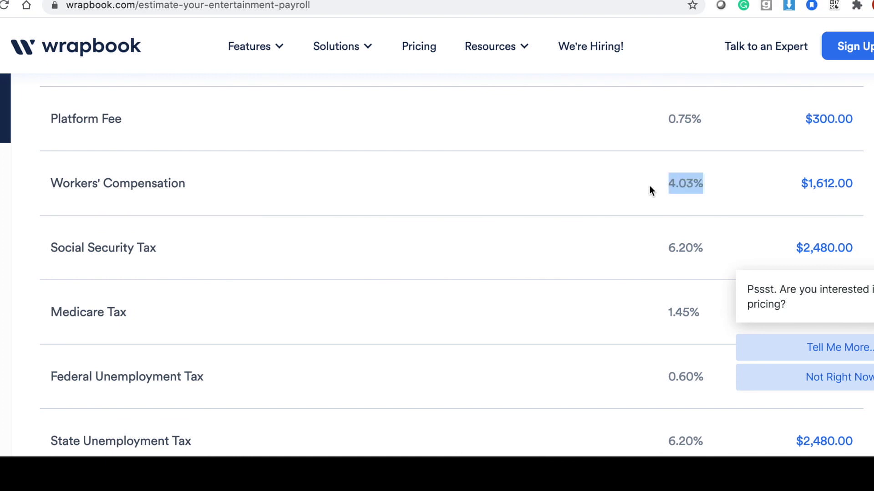
{"action": "scroll", "coordinate": [651, 192], "scroll_direction": "down", "scroll_amount": 3}
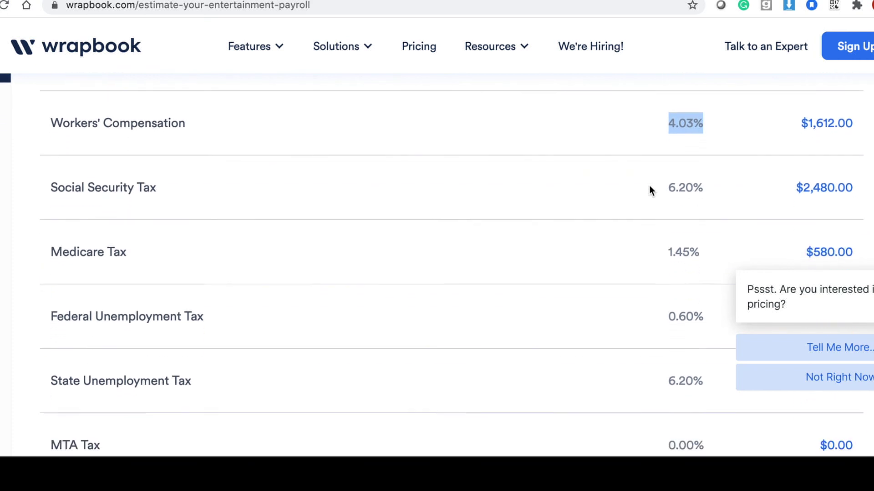
{"action": "scroll", "coordinate": [701, 153], "scroll_direction": "down", "scroll_amount": 3}
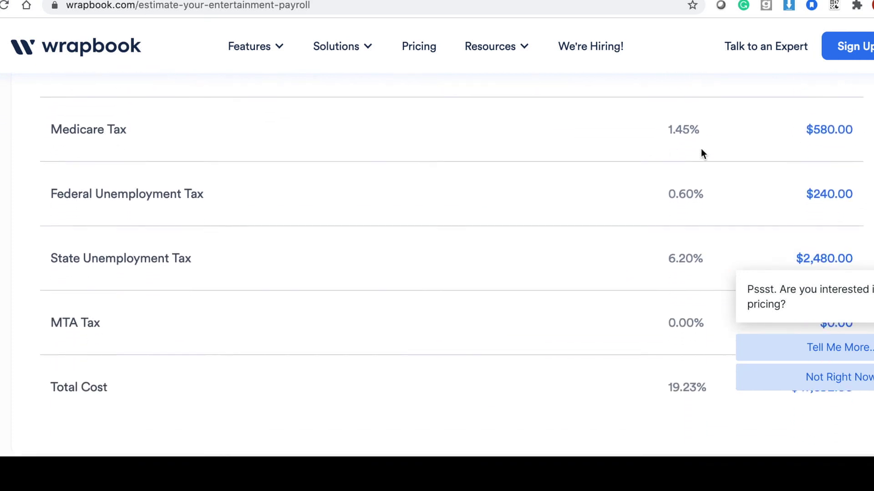
{"action": "scroll", "coordinate": [701, 153], "scroll_direction": "down", "scroll_amount": 3}
{"action": "scroll", "coordinate": [701, 153], "scroll_direction": "up", "scroll_amount": 5}
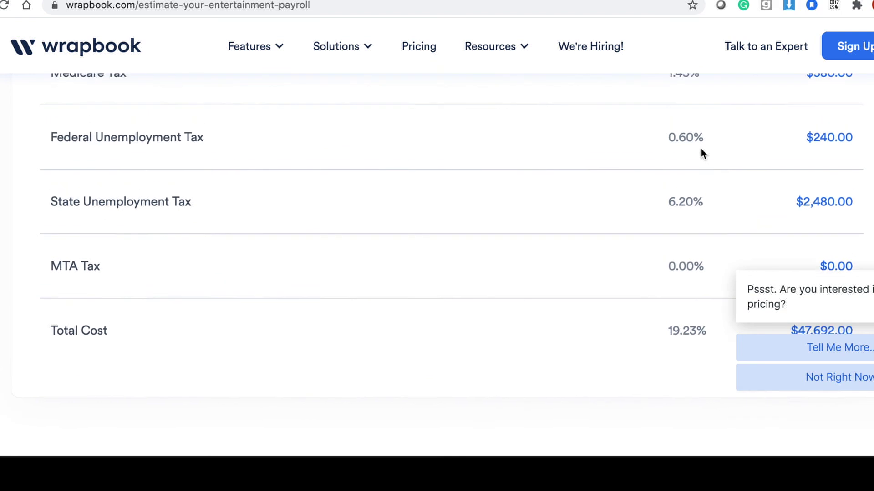
{"action": "scroll", "coordinate": [701, 149], "scroll_direction": "up", "scroll_amount": 2}
{"action": "scroll", "coordinate": [701, 149], "scroll_direction": "down", "scroll_amount": 4}
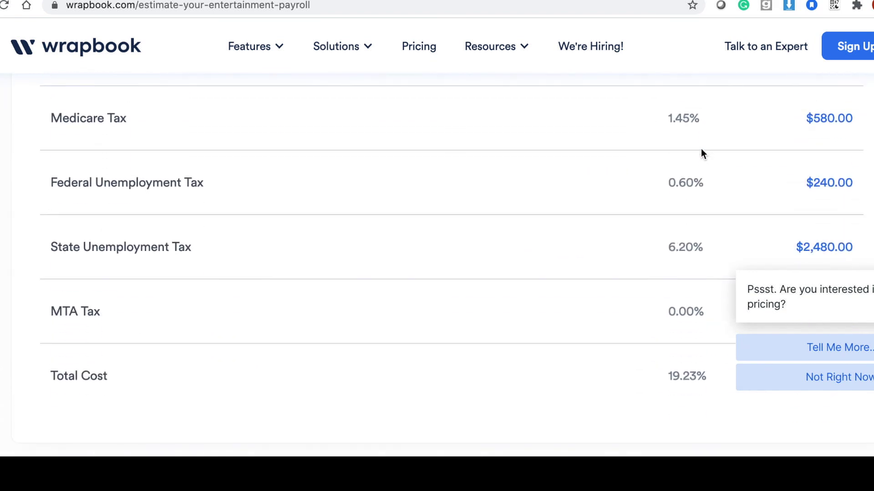
{"action": "scroll", "coordinate": [701, 150], "scroll_direction": "up", "scroll_amount": 5}
{"action": "scroll", "coordinate": [701, 153], "scroll_direction": "up", "scroll_amount": 2}
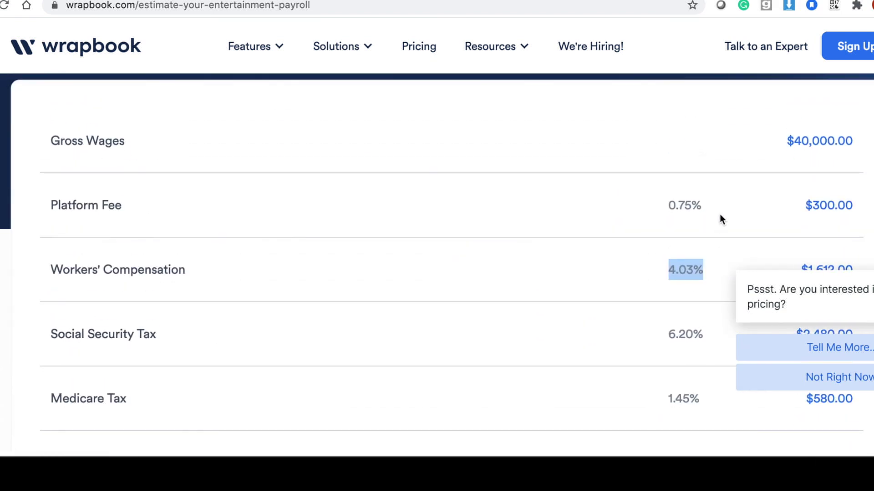
{"action": "left_click_drag", "start_coordinate": [719, 215], "coordinate": [642, 212]}
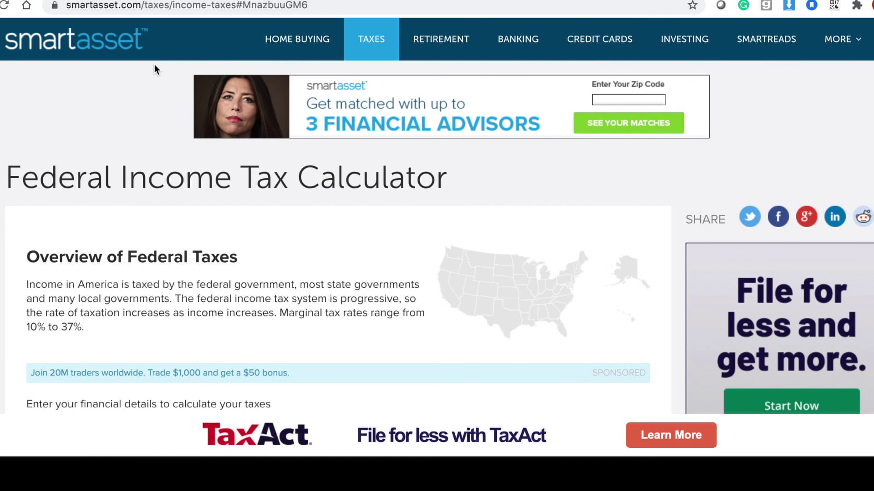
- In SmartAsset's Federal Income Tax Calculator, set the location to Irvine, CA
{"action": "scroll", "coordinate": [143, 111], "scroll_direction": "down", "scroll_amount": 3}
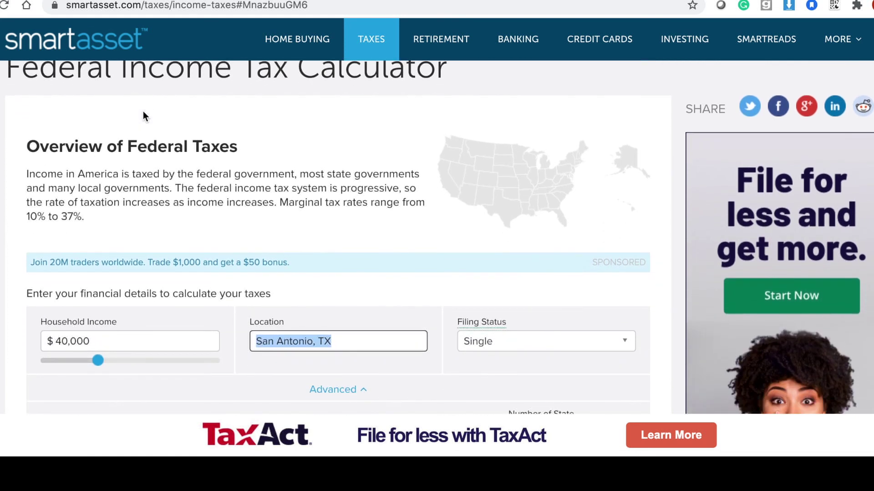
{"action": "scroll", "coordinate": [143, 111], "scroll_direction": "down", "scroll_amount": 3}
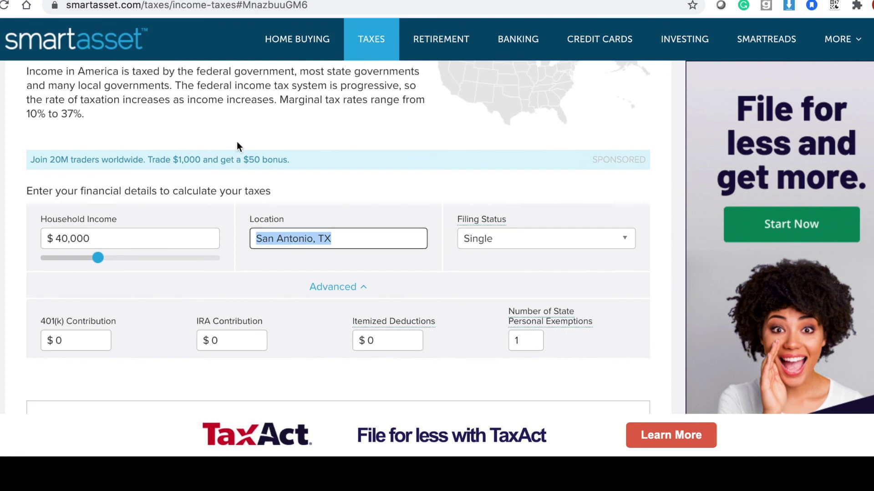
{"action": "scroll", "coordinate": [135, 217], "scroll_direction": "down", "scroll_amount": 2}
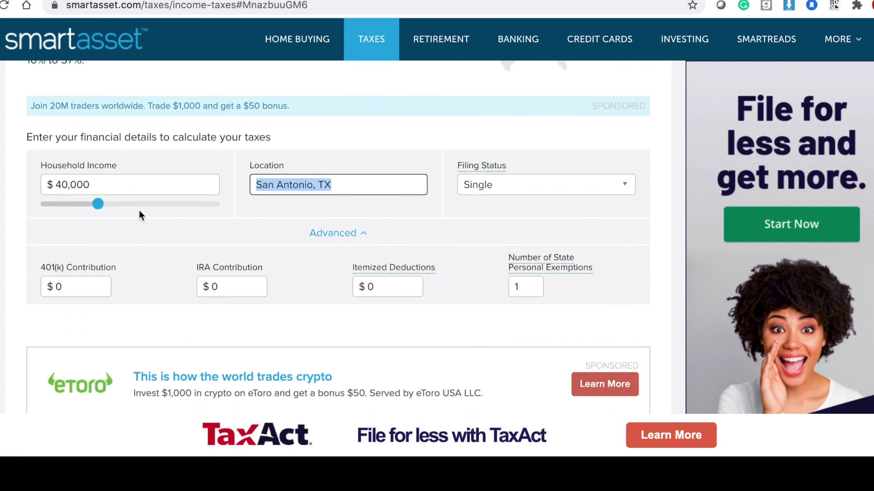
{"action": "triple_click", "coordinate": [325, 185]}
{"action": "key", "text": "BackSpace"}
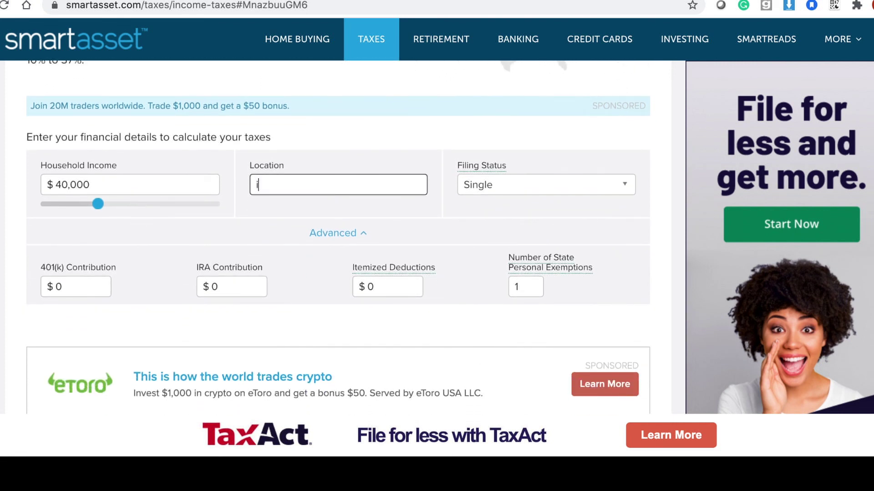
{"action": "type", "text": "irvine"}
{"action": "left_click", "coordinate": [328, 214]}
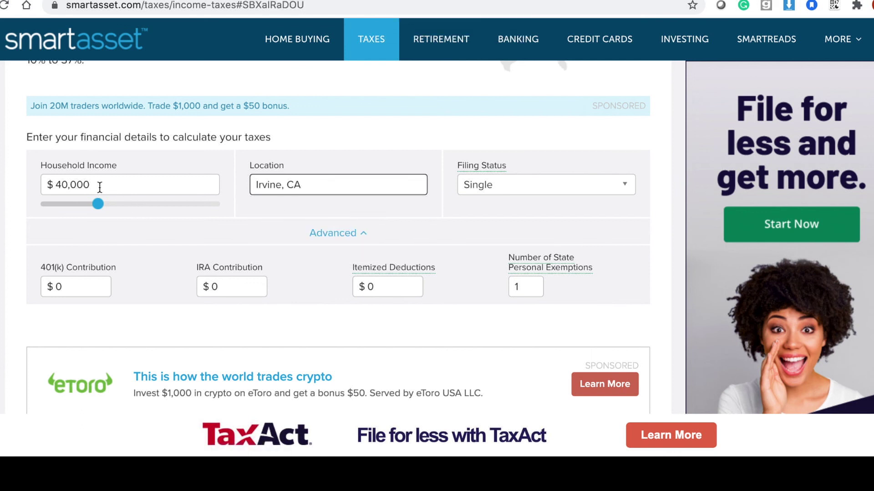
- Examine the effective federal, FICA and state tax rates in the income taxes breakdown
{"action": "scroll", "coordinate": [99, 187], "scroll_direction": "down", "scroll_amount": 10}
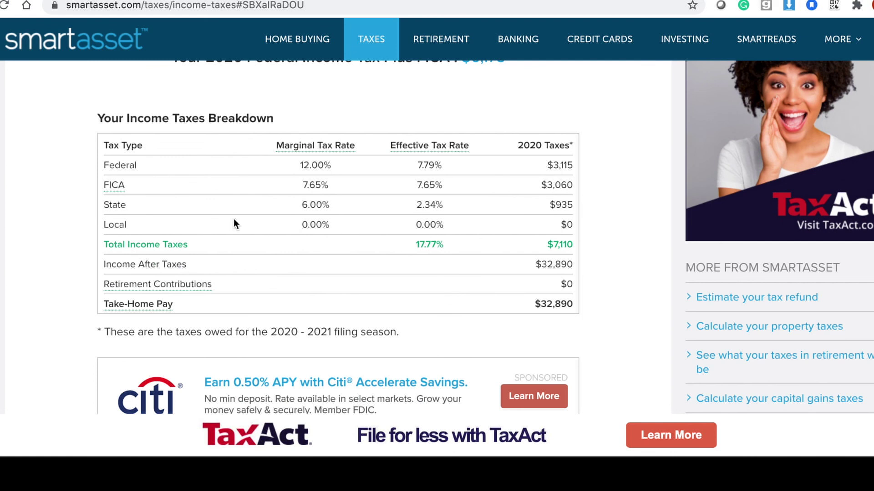
{"action": "left_click_drag", "start_coordinate": [392, 157], "coordinate": [444, 190]}
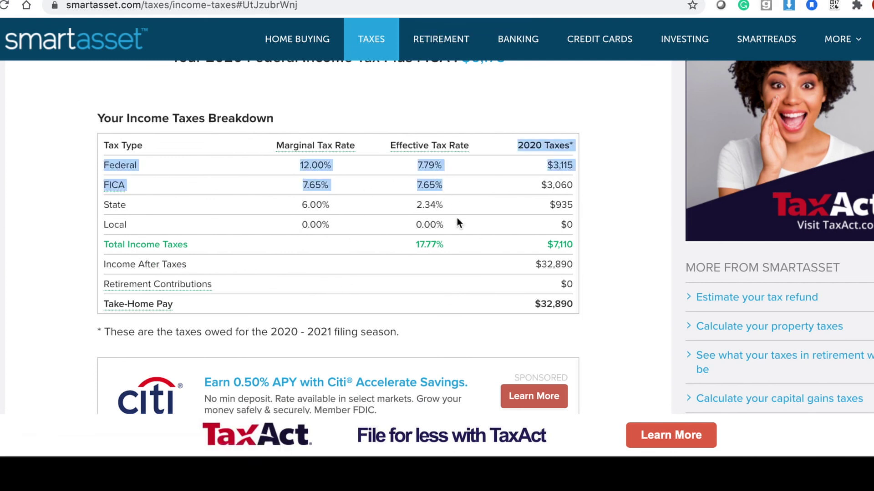
{"action": "left_click_drag", "start_coordinate": [457, 226], "coordinate": [426, 180]}
{"action": "left_click", "coordinate": [426, 178]}
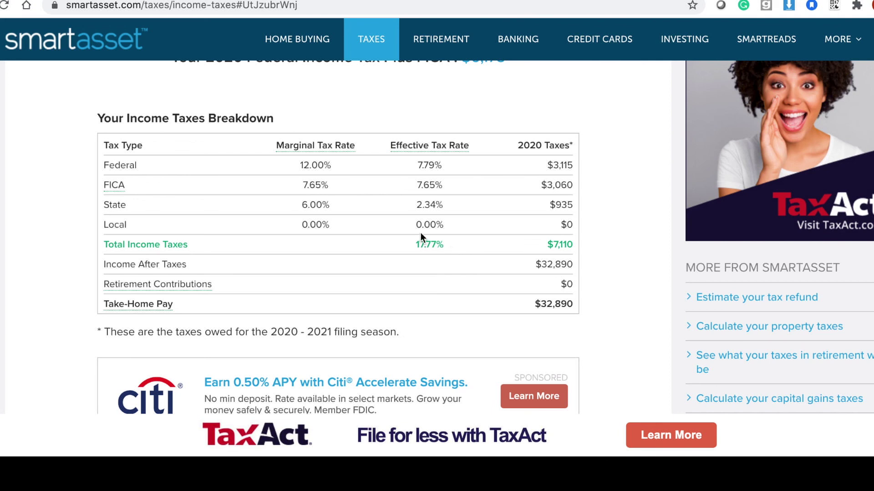
{"action": "scroll", "coordinate": [338, 126], "scroll_direction": "up", "scroll_amount": 10}
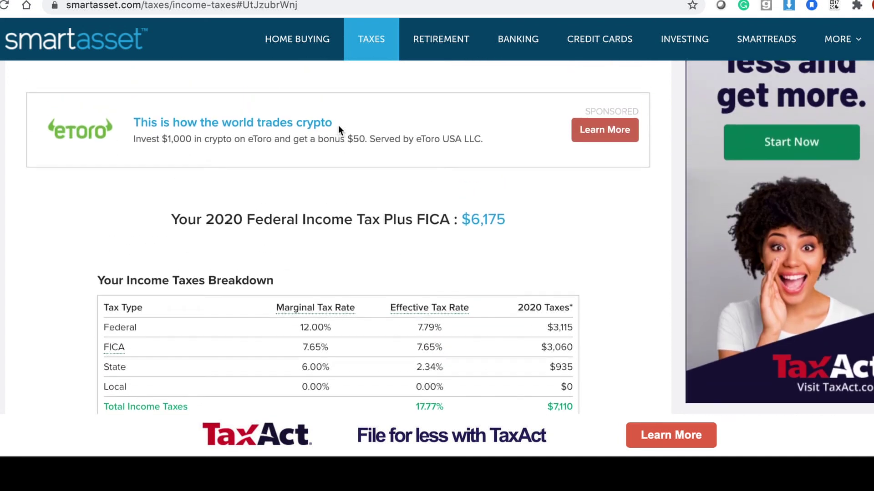
{"action": "scroll", "coordinate": [338, 131], "scroll_direction": "down", "scroll_amount": 8}
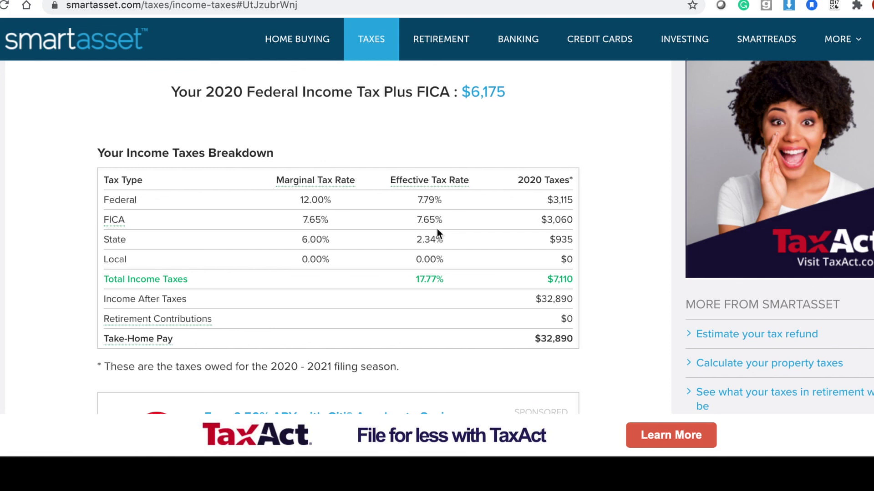
{"action": "scroll", "coordinate": [437, 230], "scroll_direction": "up", "scroll_amount": 8}
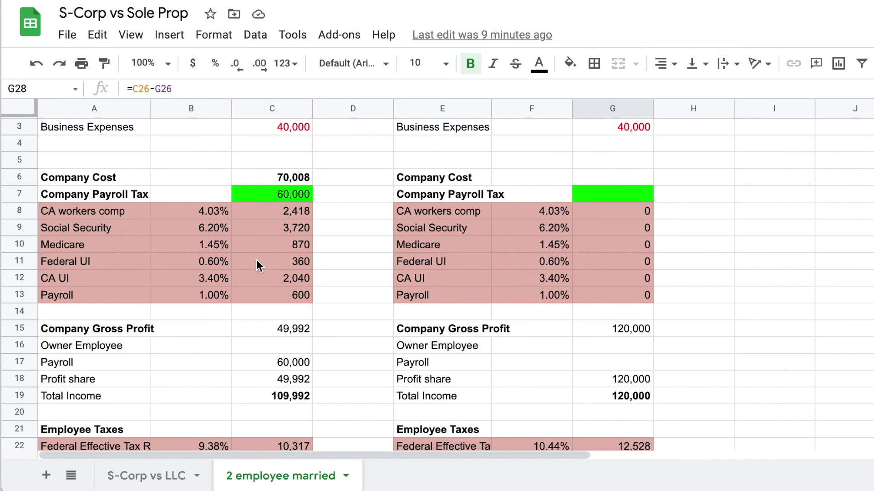
- Review the payroll, profit share, employee taxes and final incomes on the "2 employee married" sheet in Google Sheets
{"action": "scroll", "coordinate": [256, 263], "scroll_direction": "down", "scroll_amount": 3}
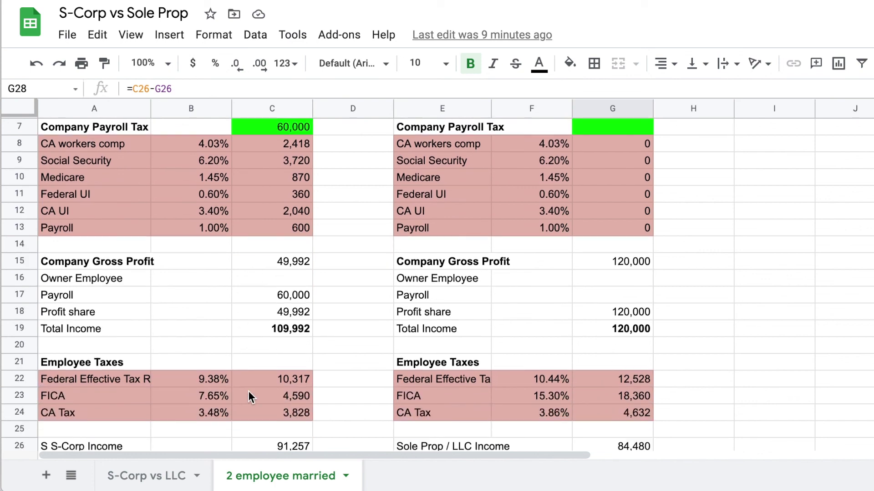
{"action": "left_click", "coordinate": [293, 313]}
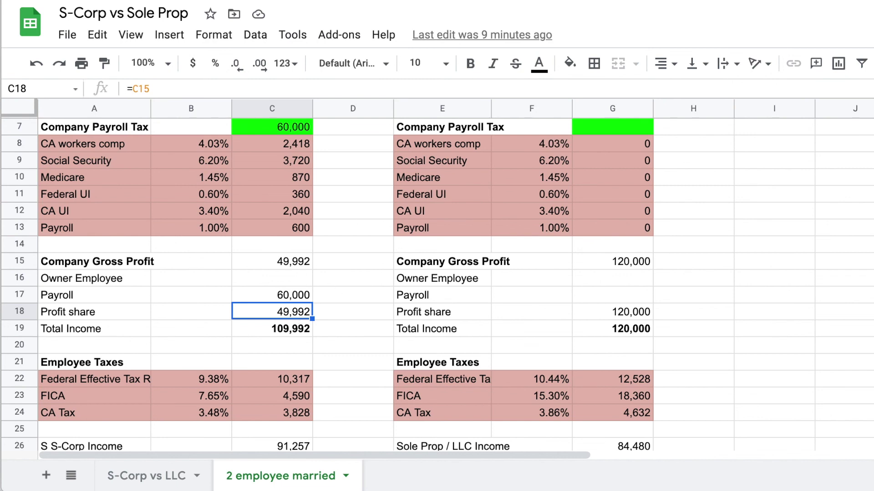
{"action": "scroll", "coordinate": [423, 354], "scroll_direction": "up", "scroll_amount": 1}
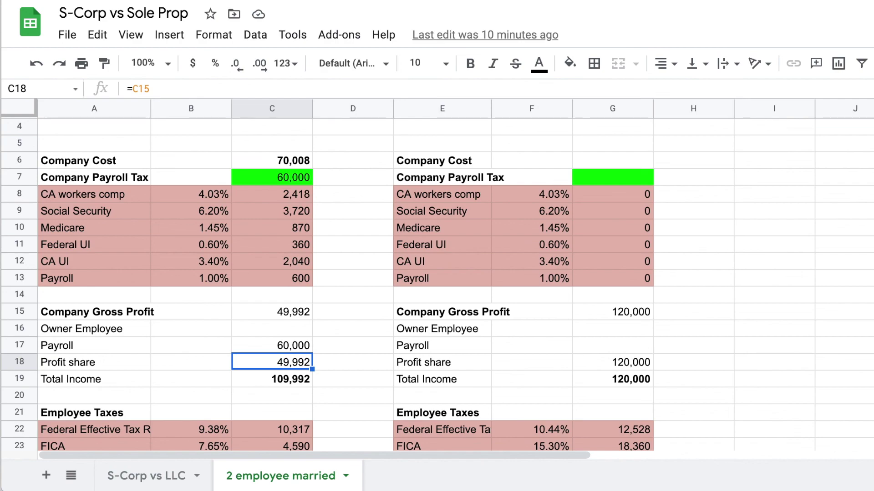
{"action": "key", "text": "ctrl+Tab"}
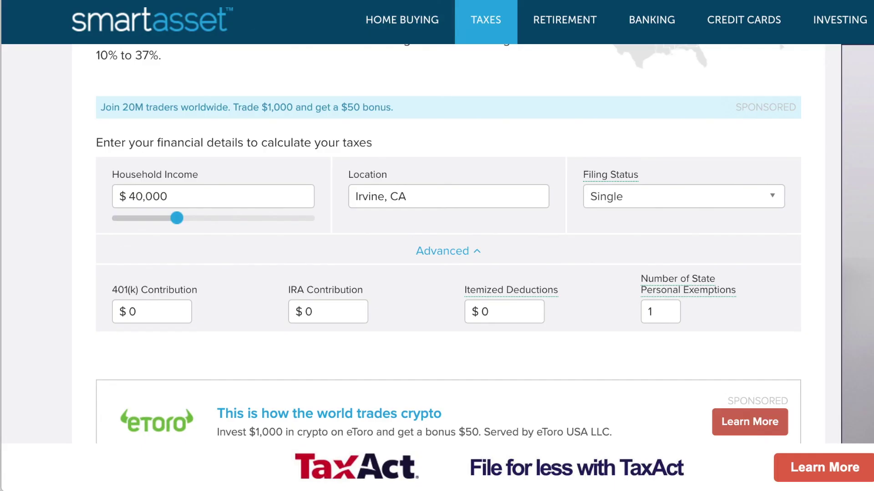
{"action": "key", "text": "ctrl+Tab"}
{"action": "scroll", "coordinate": [352, 339], "scroll_direction": "up", "scroll_amount": 3}
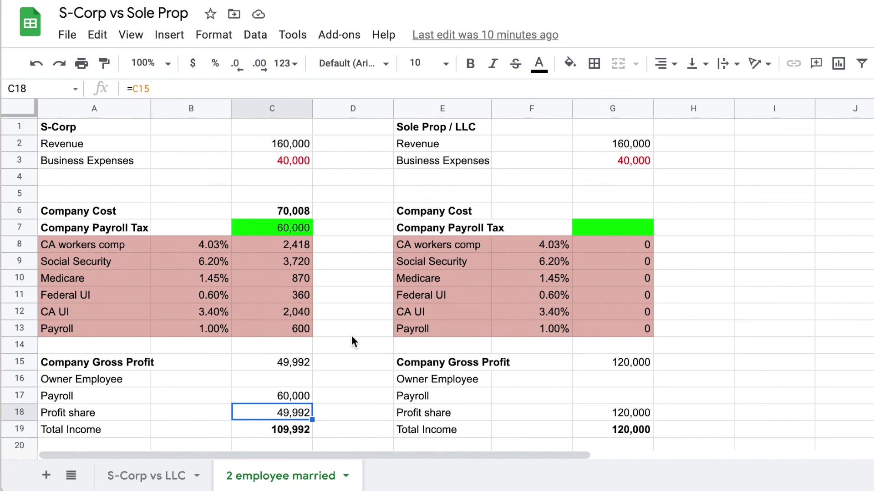
{"action": "scroll", "coordinate": [351, 339], "scroll_direction": "down", "scroll_amount": 5}
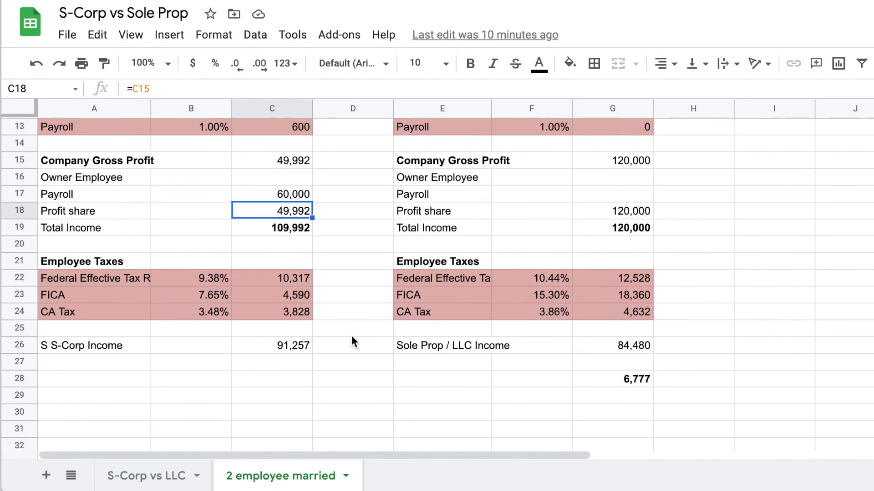
{"action": "scroll", "coordinate": [351, 339], "scroll_direction": "up", "scroll_amount": 2}
{"action": "scroll", "coordinate": [351, 339], "scroll_direction": "down", "scroll_amount": 1}
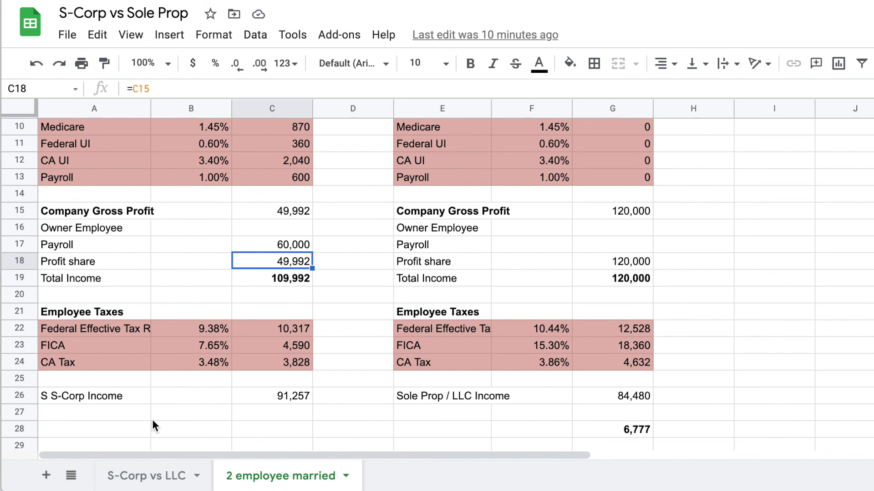
- Switch to the "S-Corp vs LLC" sheet and review its employee taxes and after-tax incomes
{"action": "left_click", "coordinate": [122, 477]}
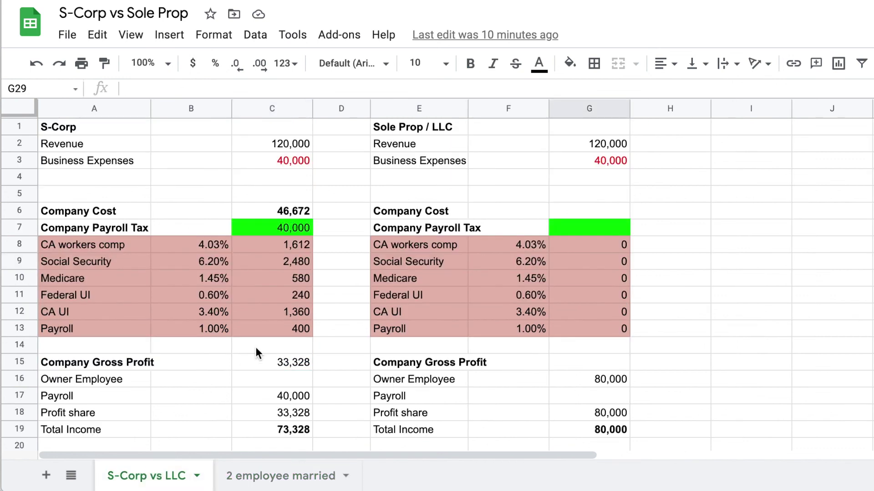
{"action": "scroll", "coordinate": [255, 346], "scroll_direction": "down", "scroll_amount": 3}
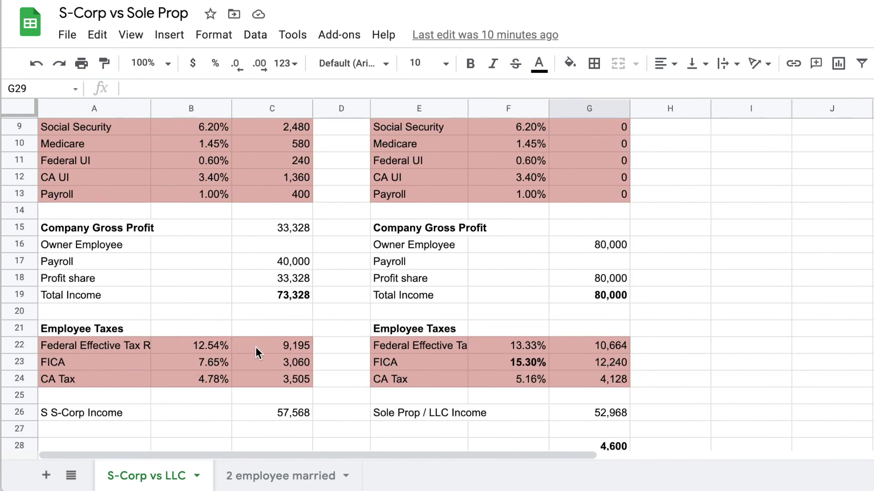
- Inspect the formula for the difference between the S-Corp and Sole Prop / LLC incomes in G28
{"action": "scroll", "coordinate": [255, 347], "scroll_direction": "down", "scroll_amount": 1}
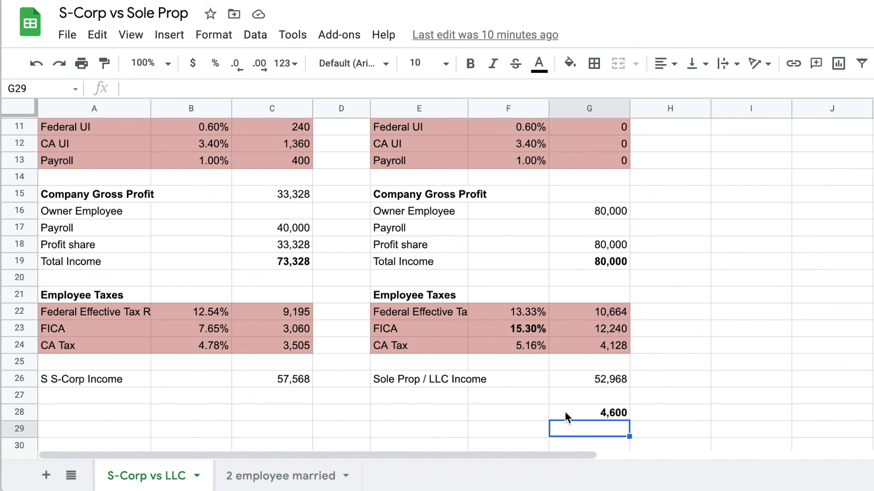
{"action": "left_click", "coordinate": [607, 413]}
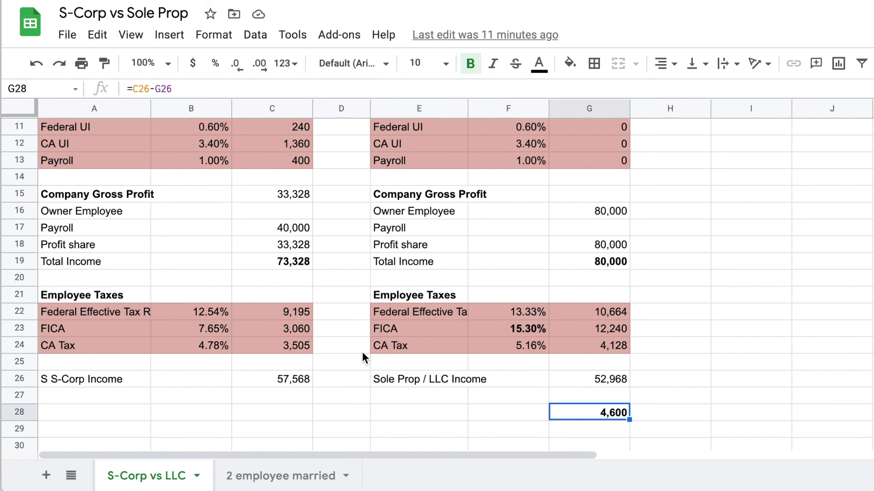
- Clear the S-Corp's CA workers comp rate in B8 and check its effect on the income difference
{"action": "scroll", "coordinate": [363, 353], "scroll_direction": "up", "scroll_amount": 3}
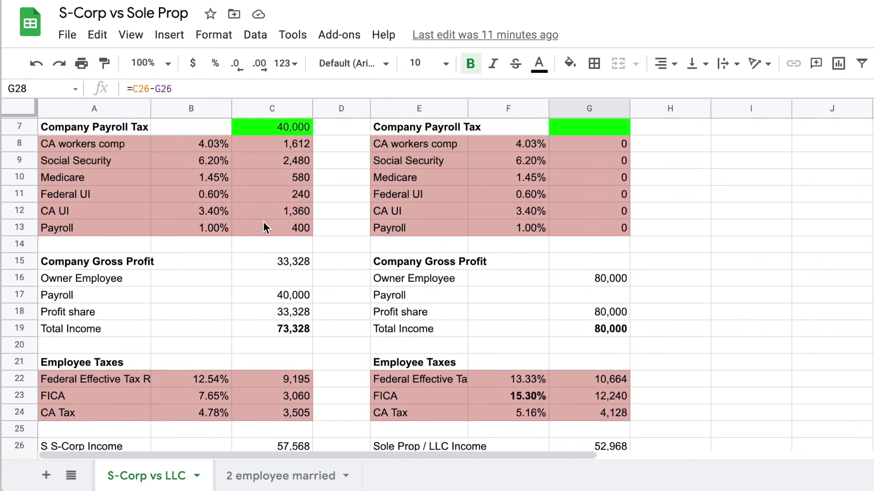
{"action": "left_click", "coordinate": [294, 146]}
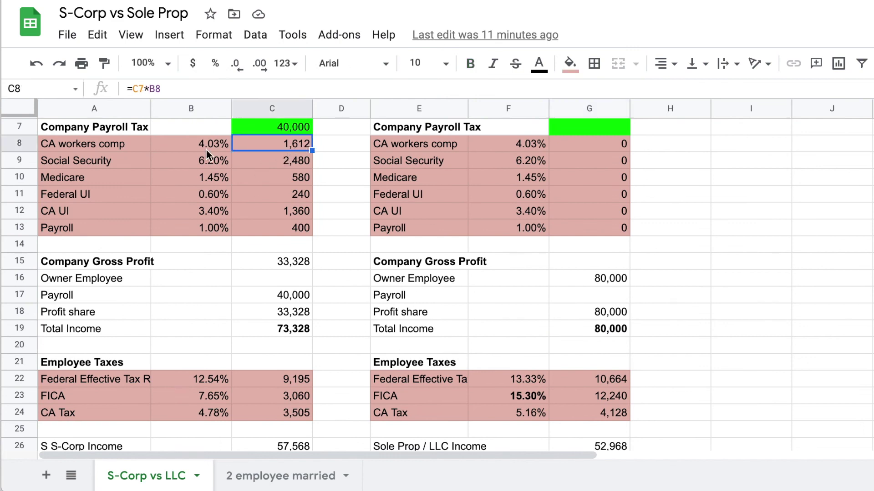
{"action": "left_click", "coordinate": [192, 146]}
{"action": "key", "text": "Delete"}
{"action": "scroll", "coordinate": [192, 155], "scroll_direction": "down", "scroll_amount": 7}
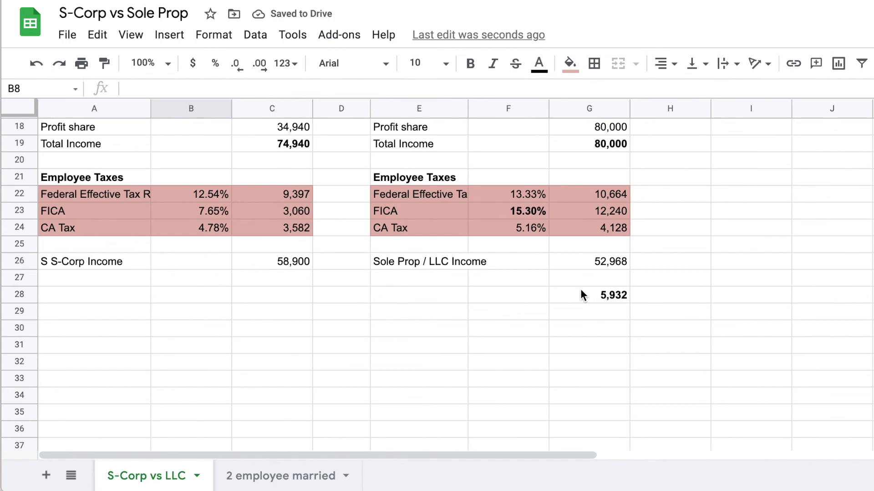
- Undo the clearing of the S-Corp's CA workers comp rate and review the recalculated figures in both columns
{"action": "key", "text": "ctrl+z"}
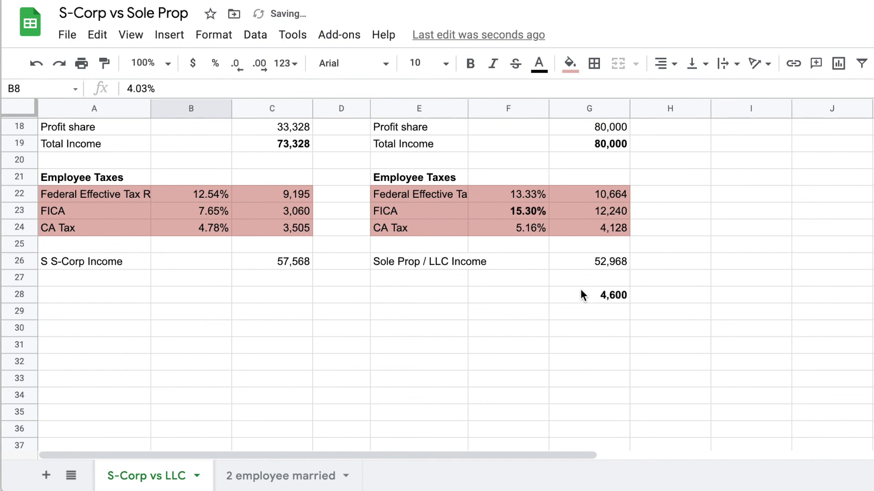
{"action": "scroll", "coordinate": [581, 292], "scroll_direction": "up", "scroll_amount": 7}
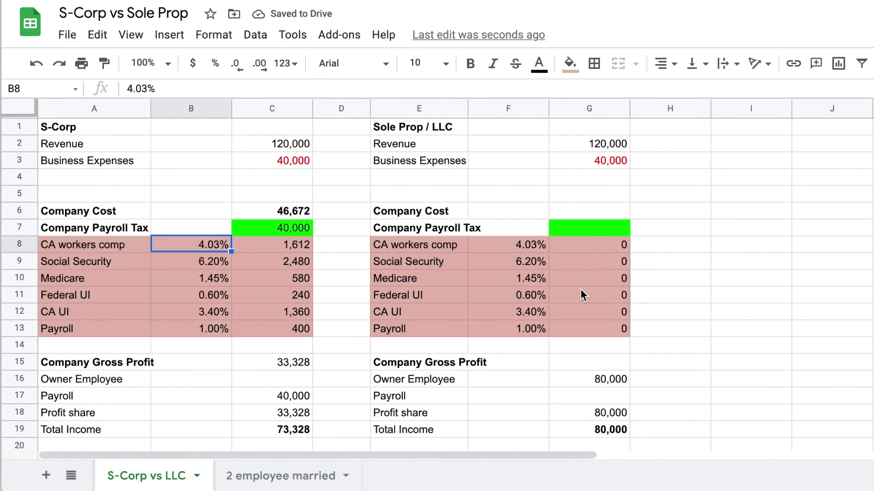
{"action": "scroll", "coordinate": [582, 295], "scroll_direction": "down", "scroll_amount": 3}
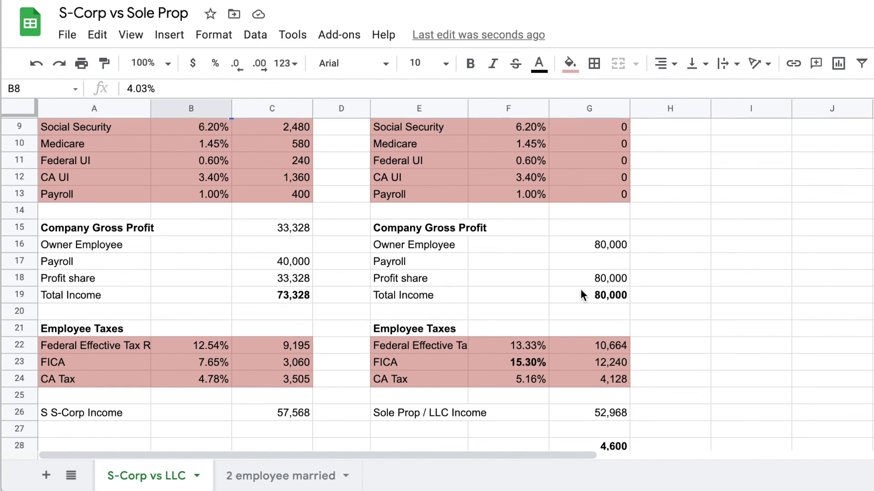